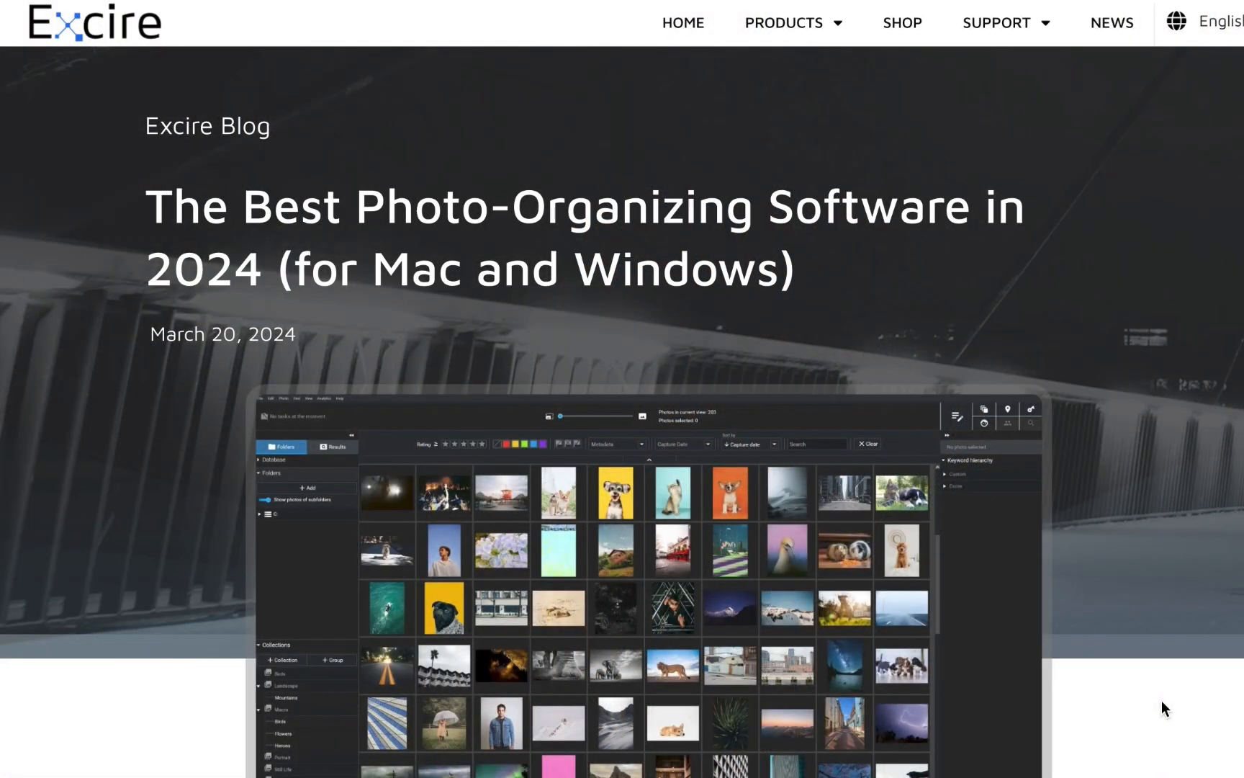
pyautogui.scroll(-10, 1161, 700)
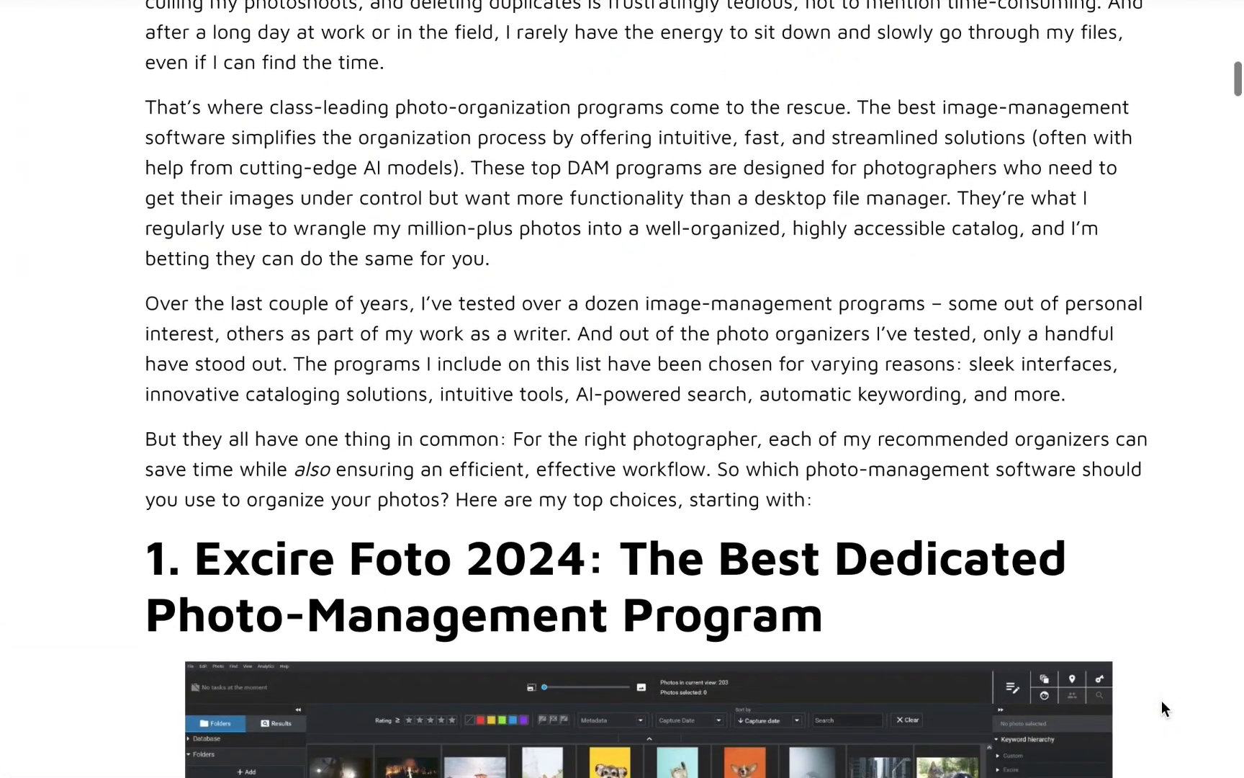
pyautogui.scroll(-5, 1162, 700)
pyautogui.scroll(-5, 1161, 701)
pyautogui.scroll(-5, 1161, 701)
pyautogui.scroll(-5, 1162, 700)
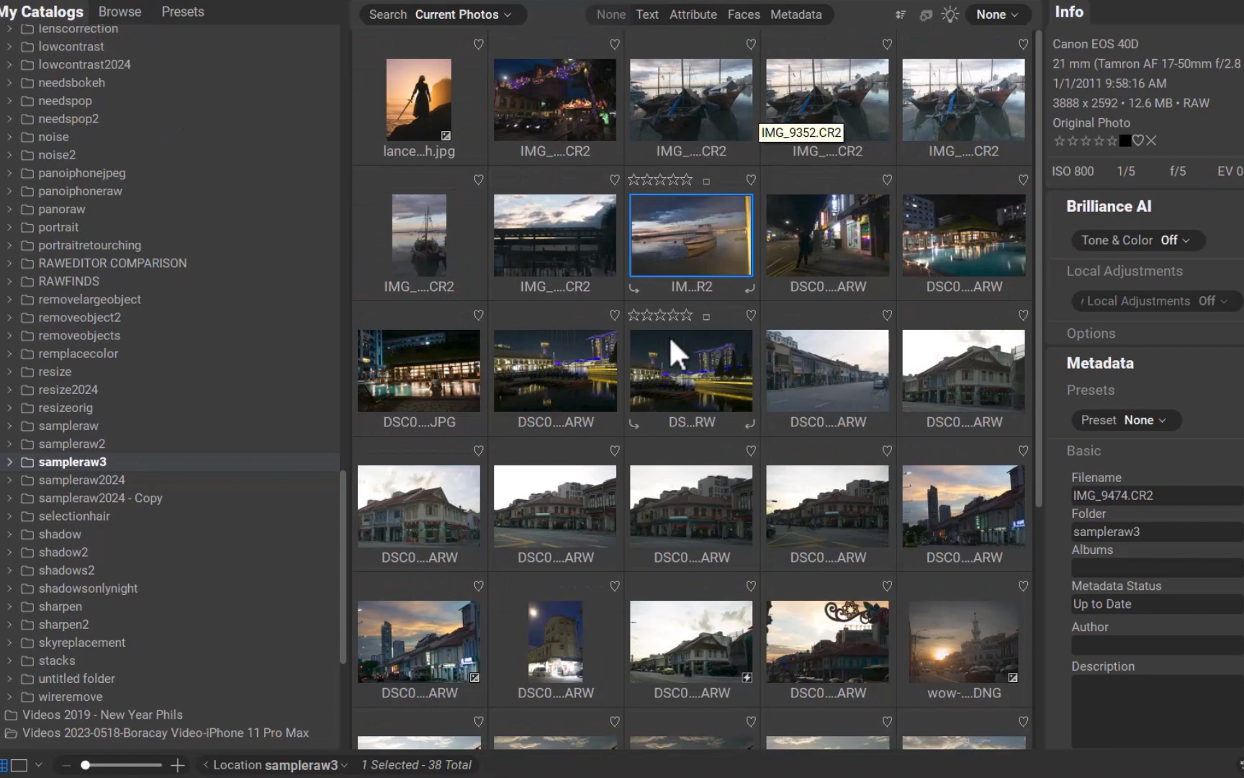
pyautogui.scroll(-5, 669, 335)
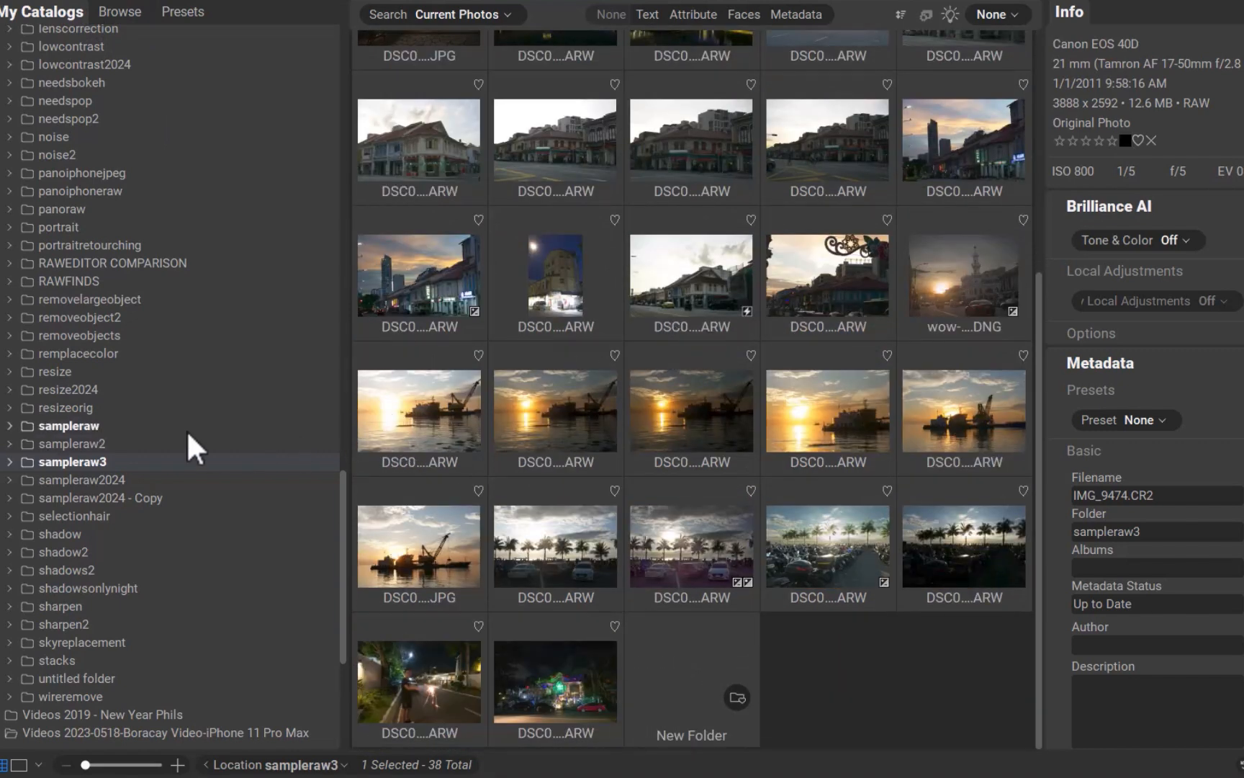
# Browse the sampleraw2, sampleraw and sampleraw3 folders in the catalog tree.
pyautogui.click(69, 444)
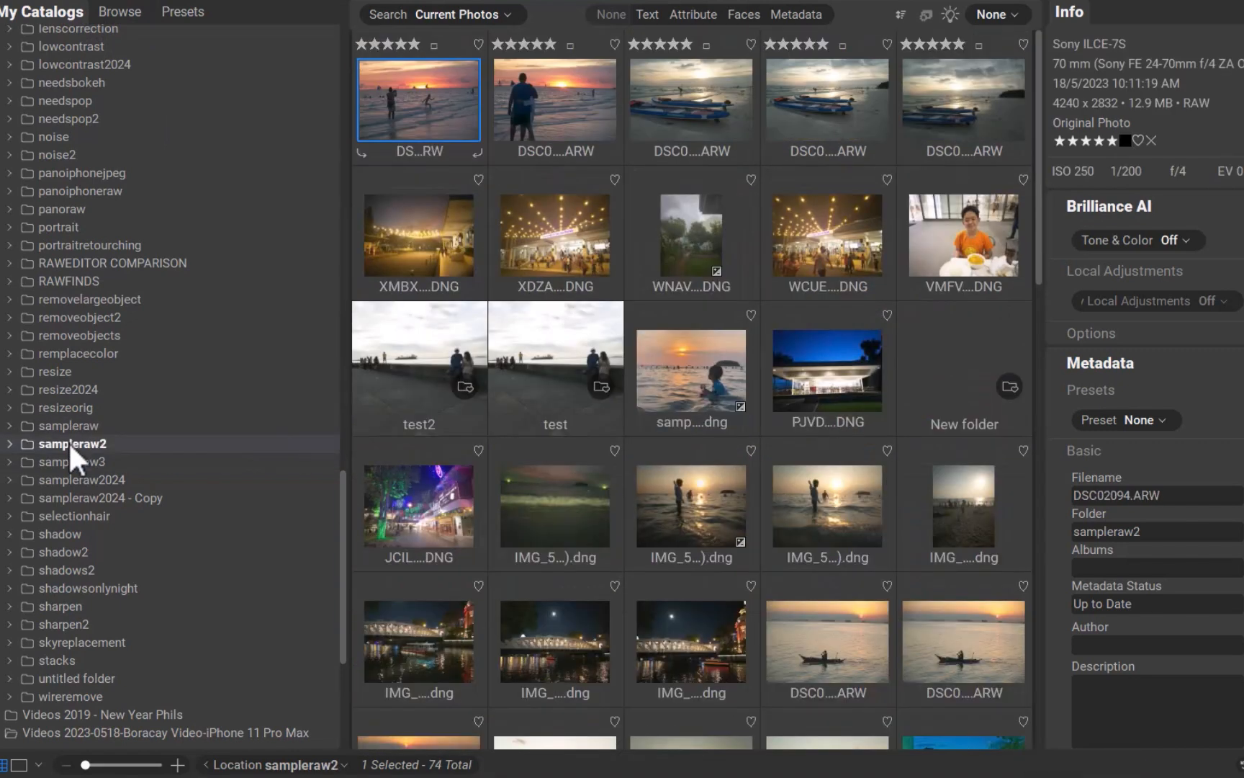
pyautogui.click(71, 425)
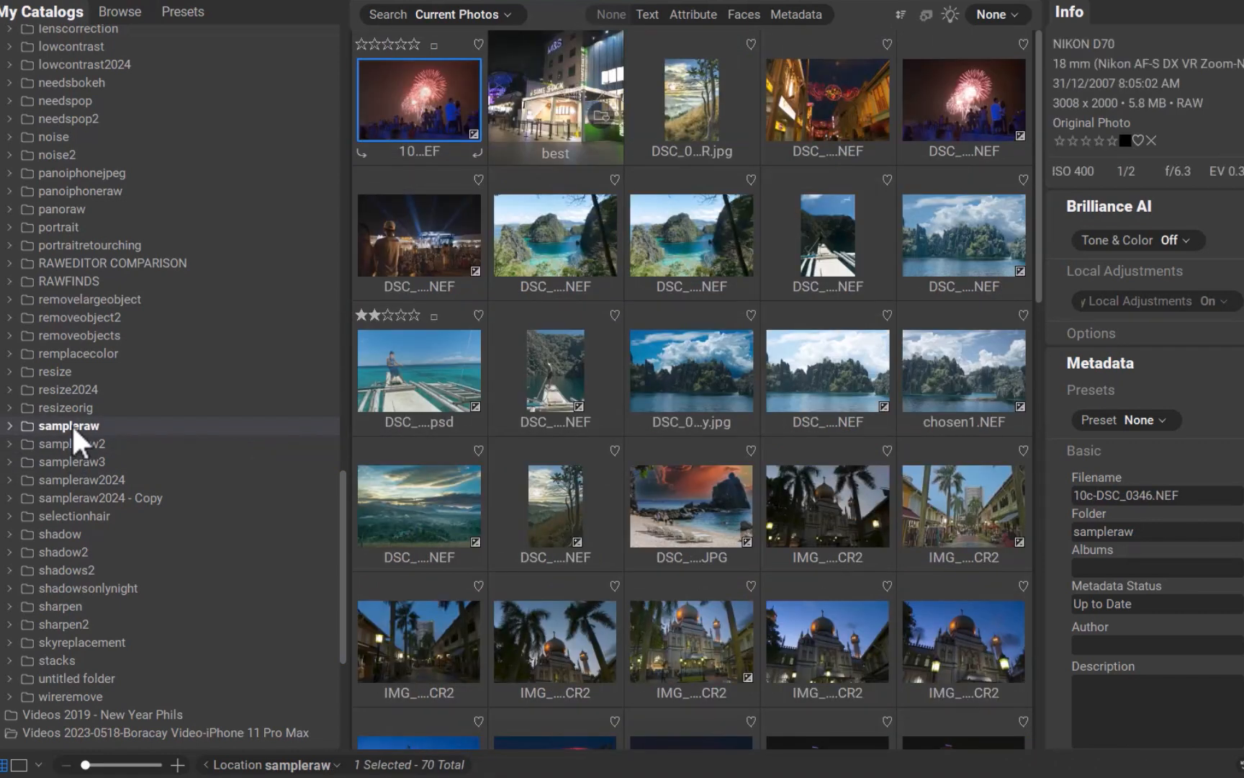
pyautogui.click(67, 441)
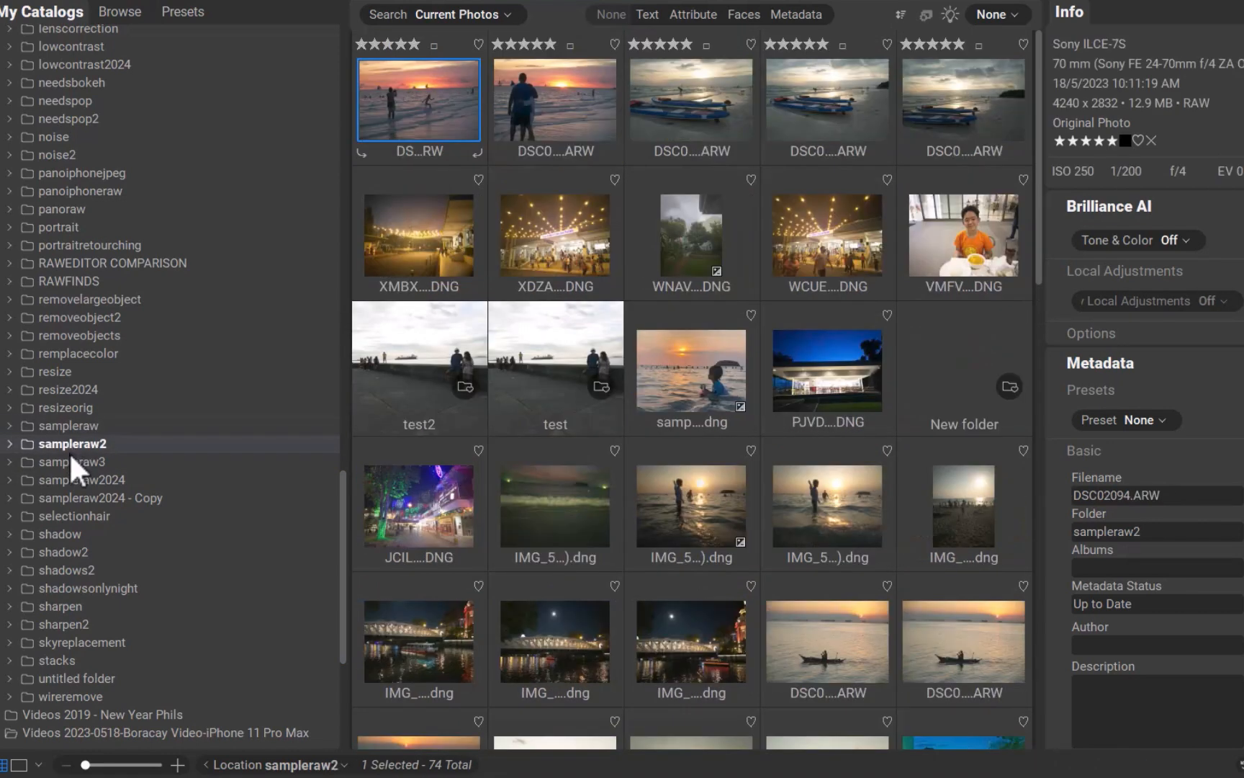
pyautogui.click(70, 460)
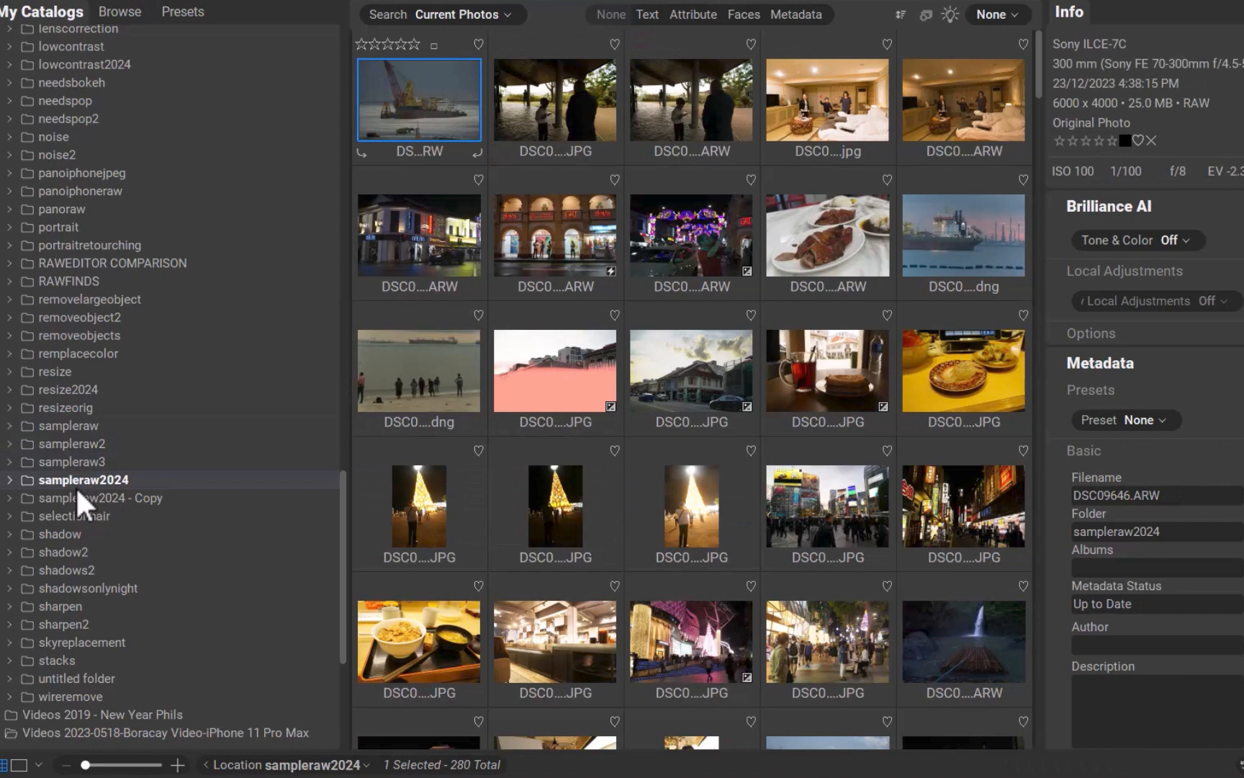
# Browse sampleraw2024, selectionhair and sampleraw2024 - Copy, then return to sampleraw3.
pyautogui.click(76, 496)
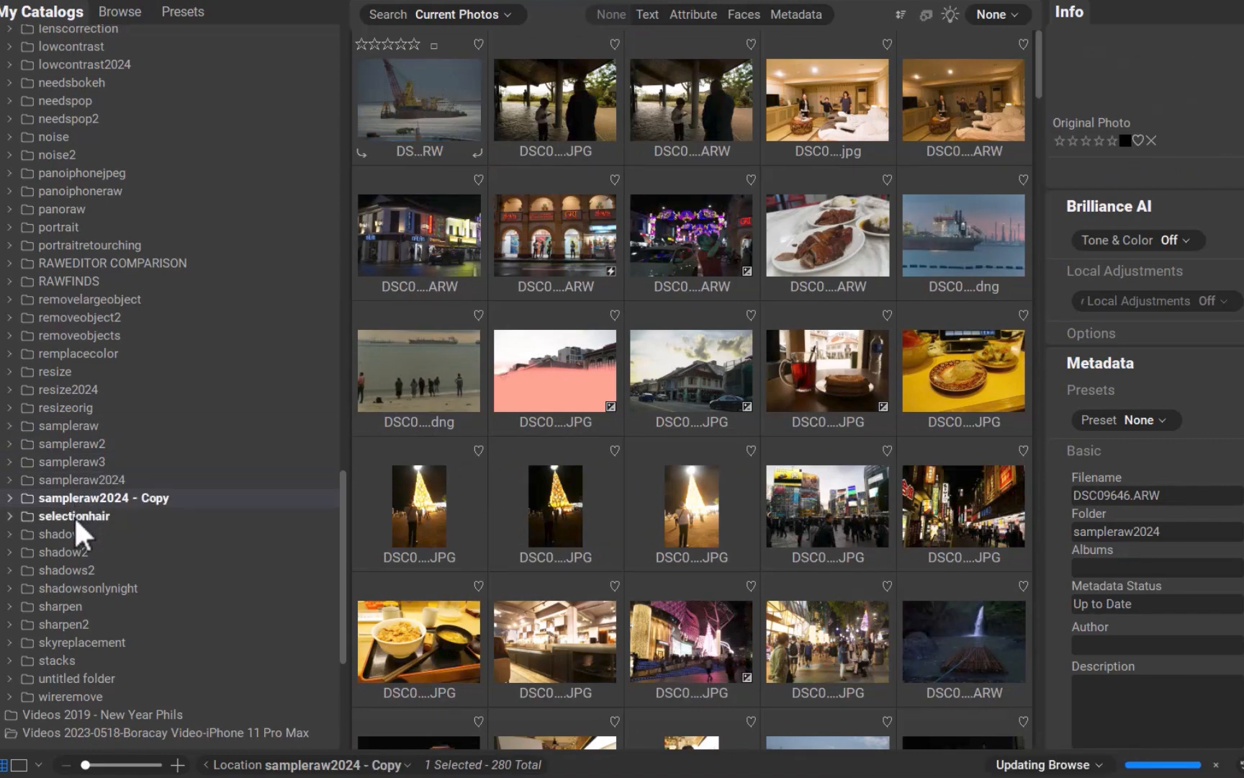
pyautogui.click(74, 516)
pyautogui.click(75, 497)
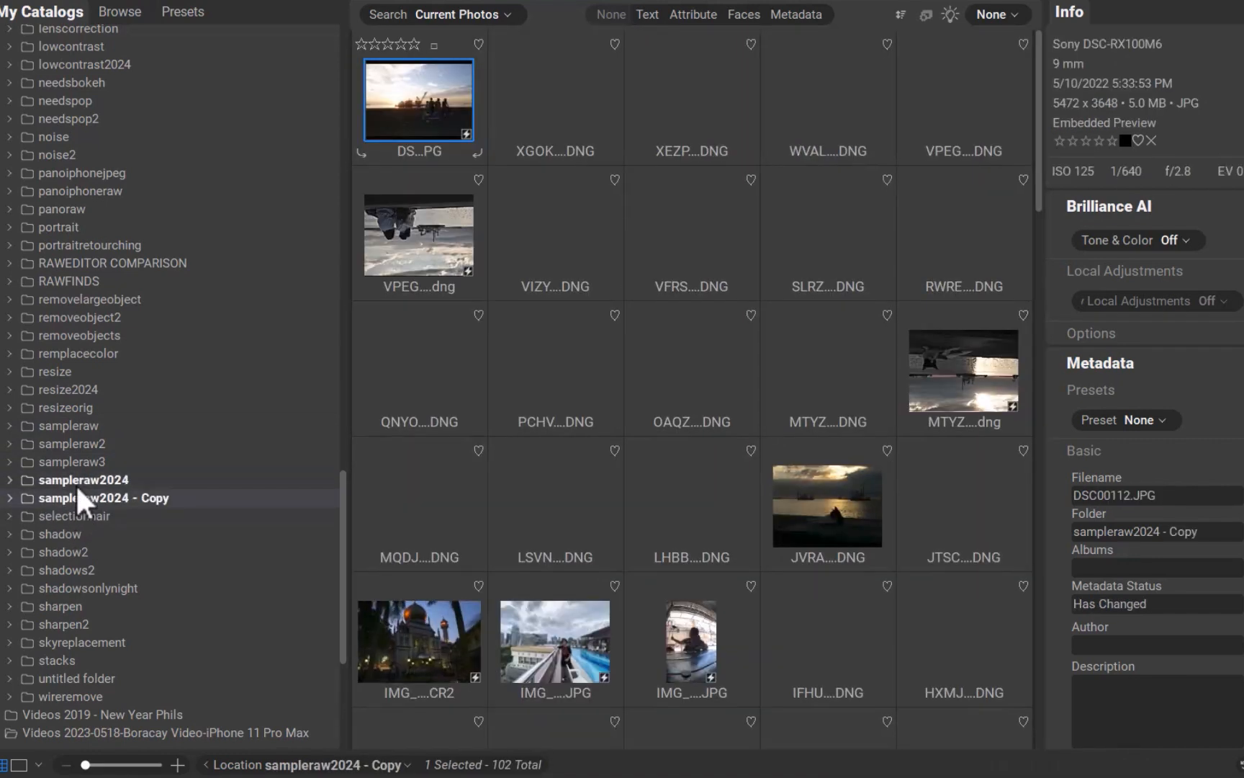
pyautogui.click(76, 480)
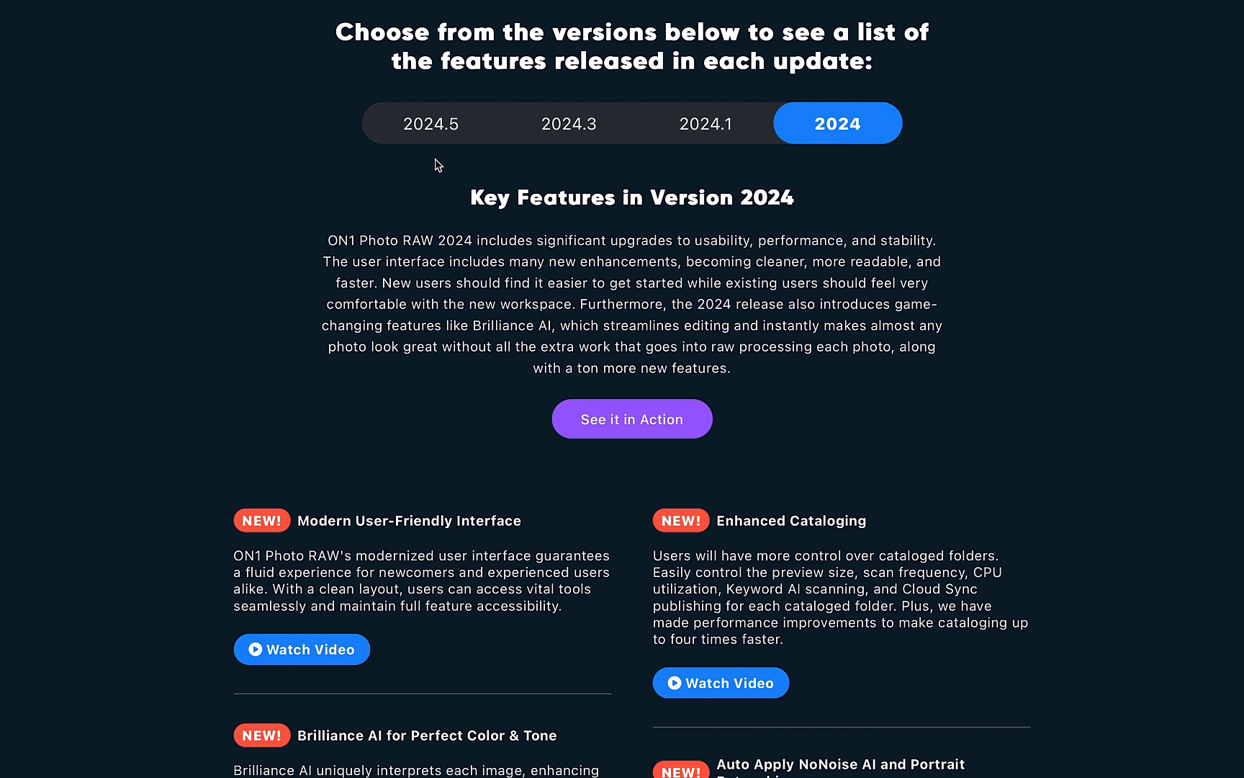
# Show the Version 2024.5 key features on the ON1 features page.
pyautogui.click(438, 133)
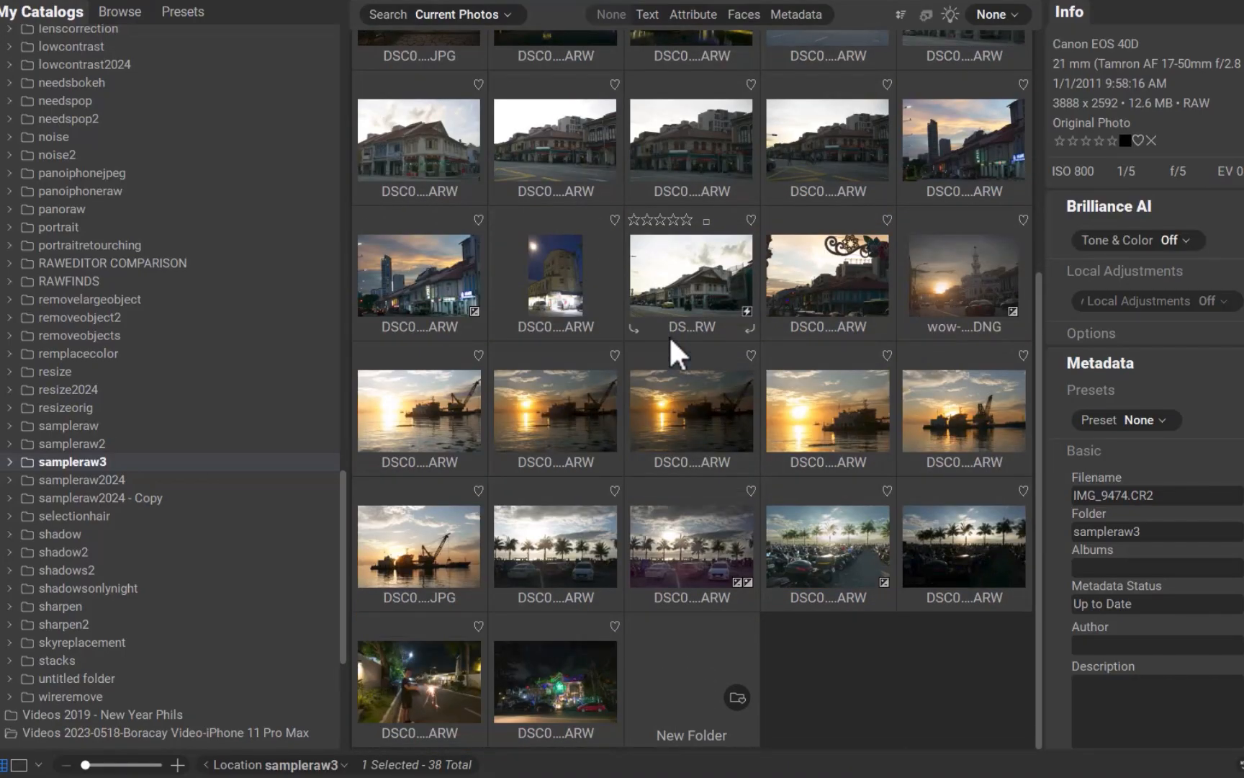
# Browse the sampleraw2, sampleraw and sampleraw3 folders in the catalog tree.
pyautogui.click(68, 442)
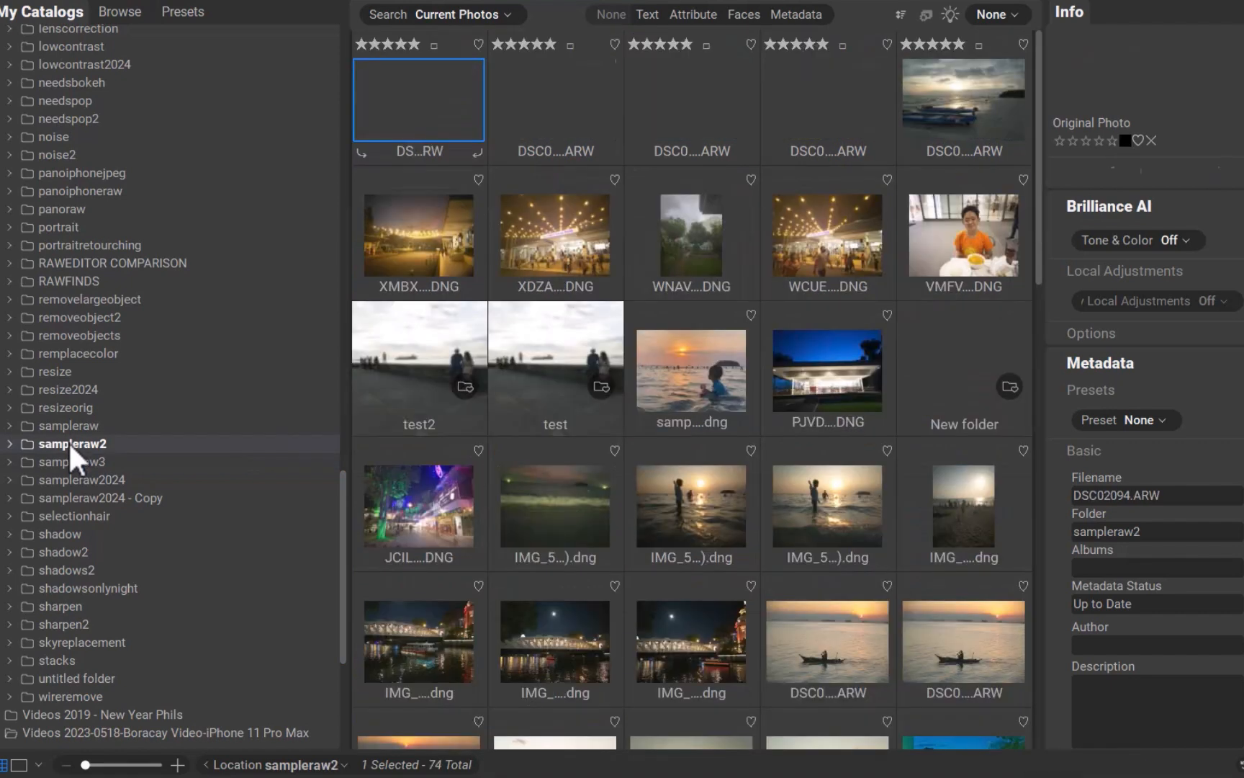
pyautogui.click(71, 426)
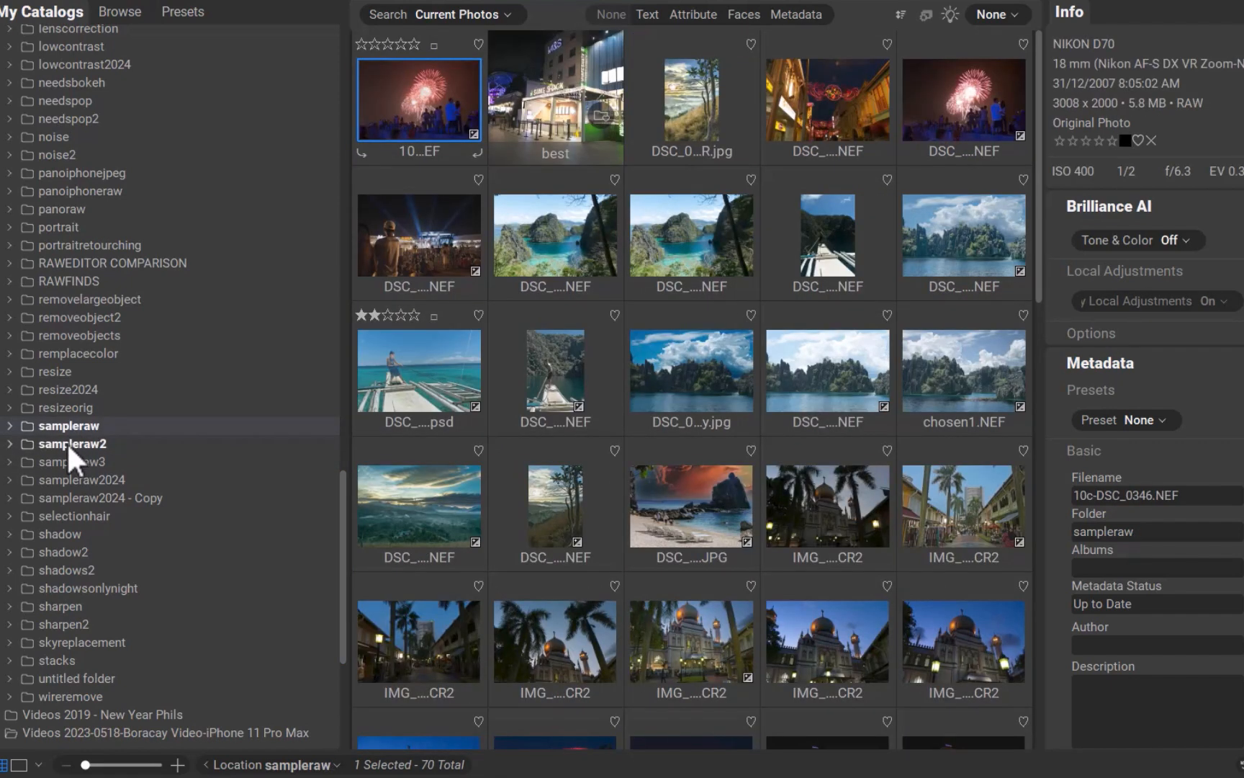
pyautogui.click(66, 441)
pyautogui.click(71, 458)
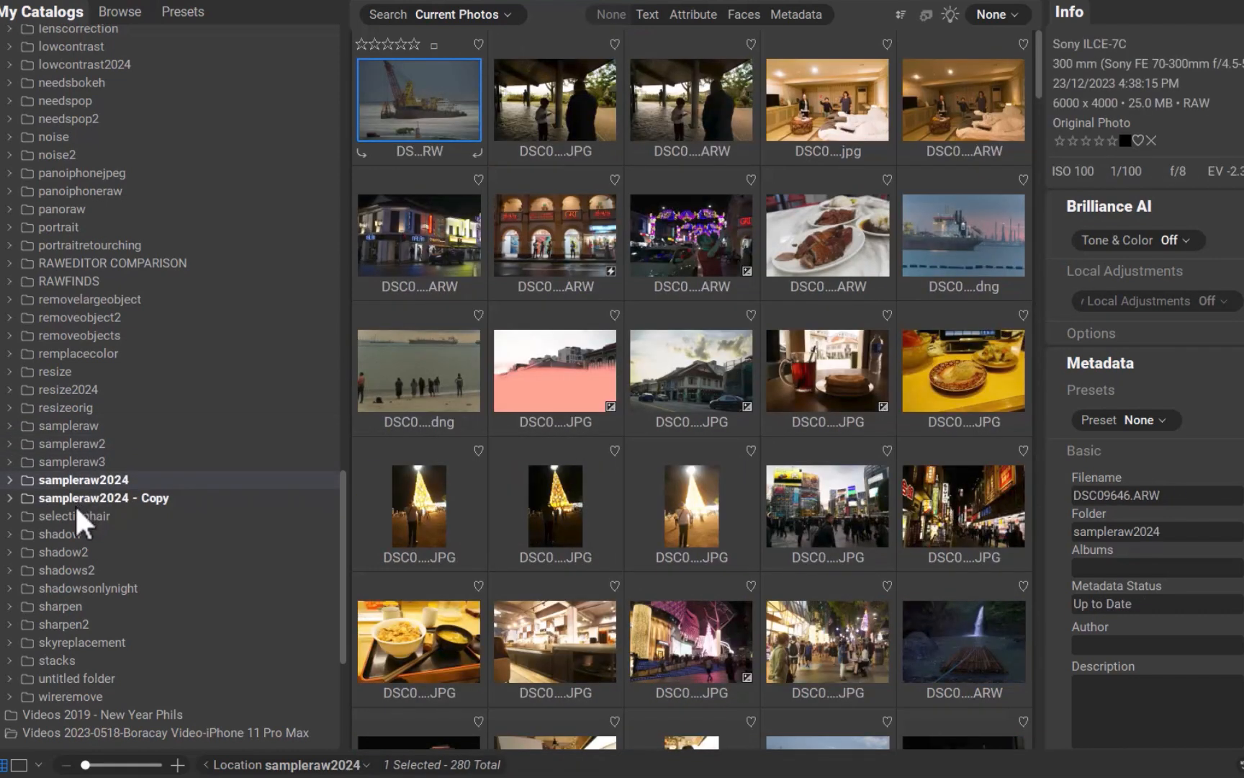
# Browse selectionhair and sampleraw2024, then return to sampleraw2 and sampleraw3.
pyautogui.click(74, 499)
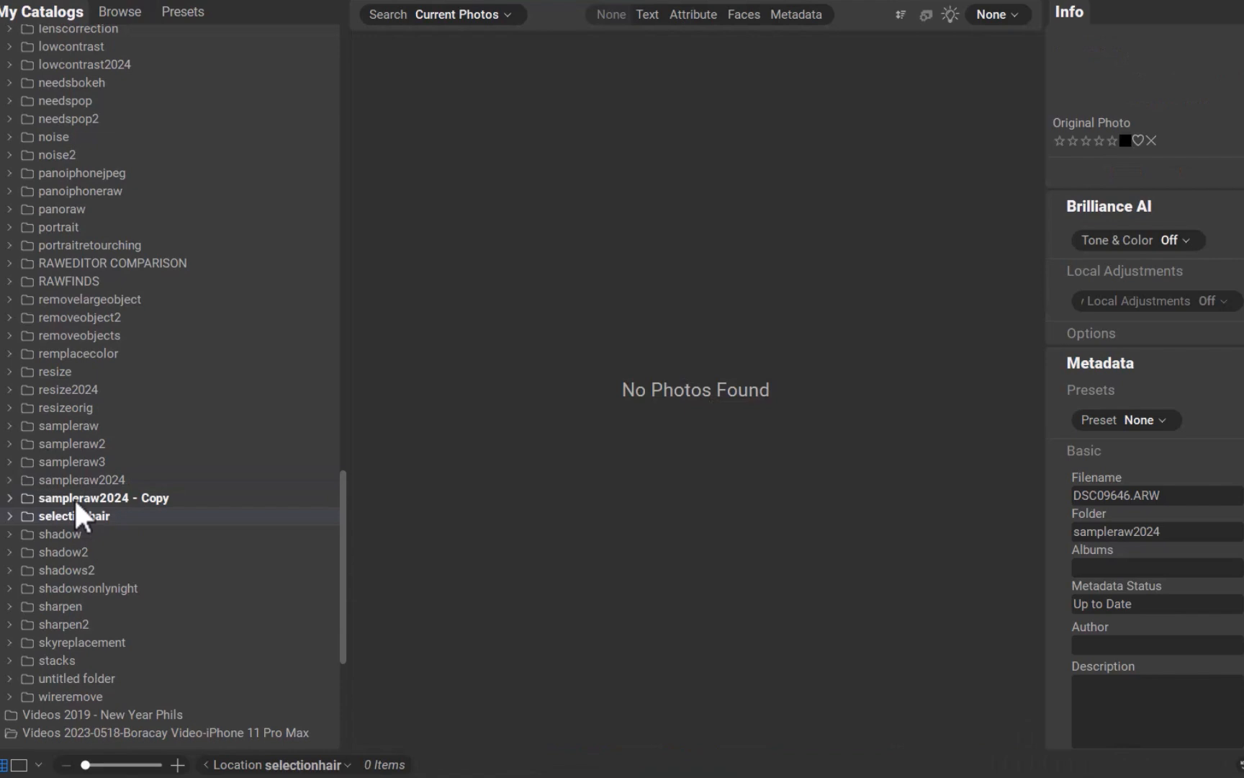
pyautogui.click(73, 497)
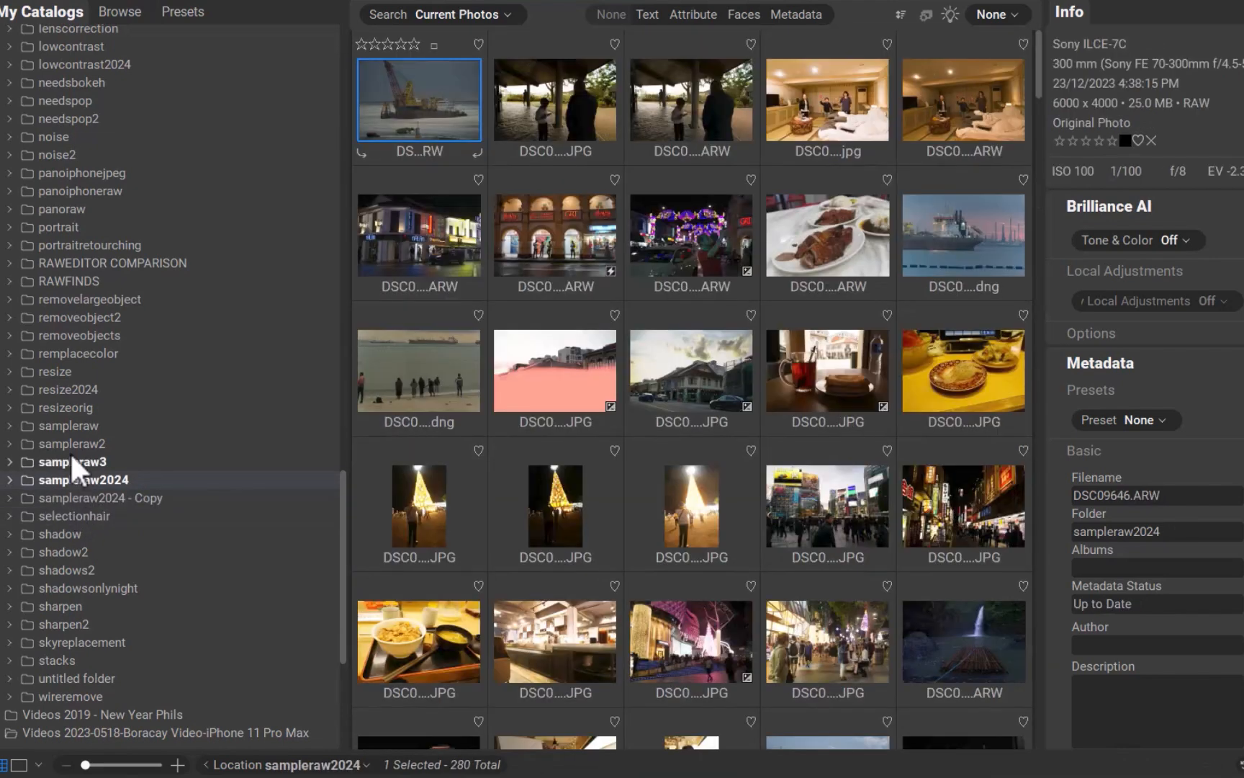
pyautogui.click(72, 460)
pyautogui.click(70, 444)
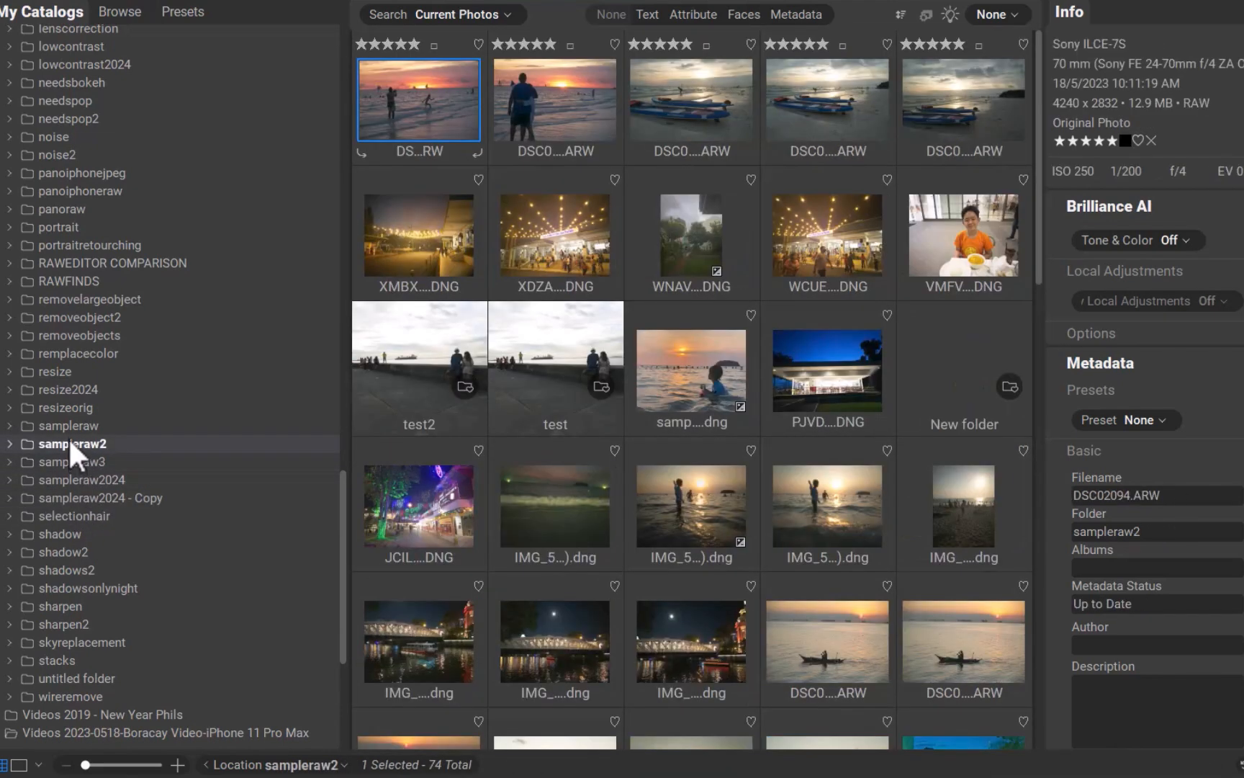
pyautogui.click(84, 463)
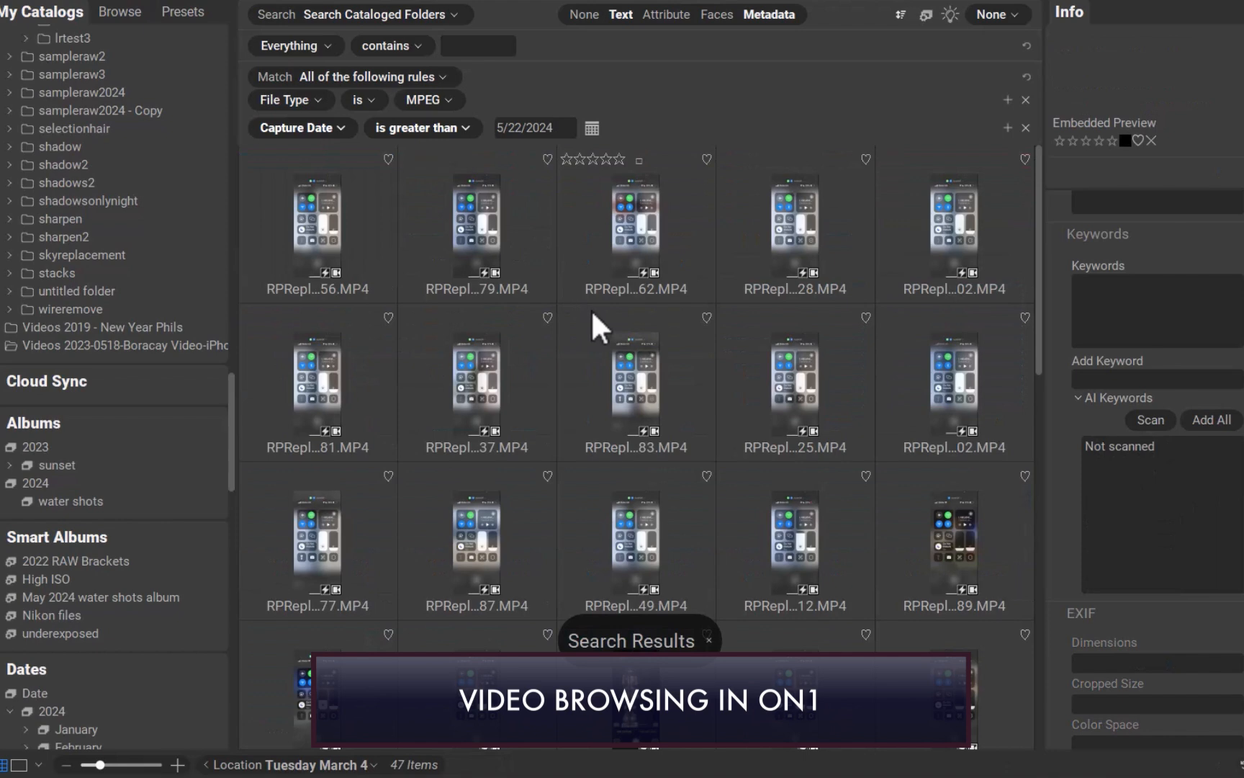
pyautogui.scroll(-5, 638, 364)
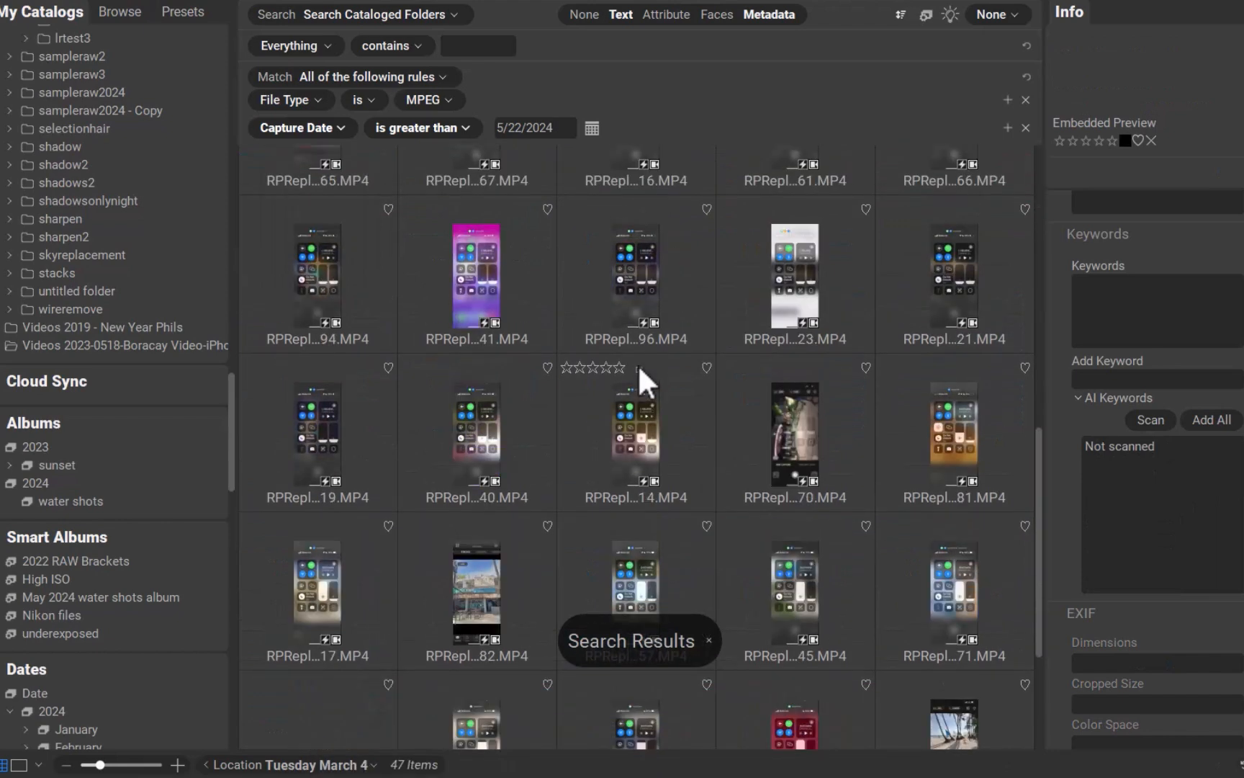
pyautogui.scroll(6, 638, 364)
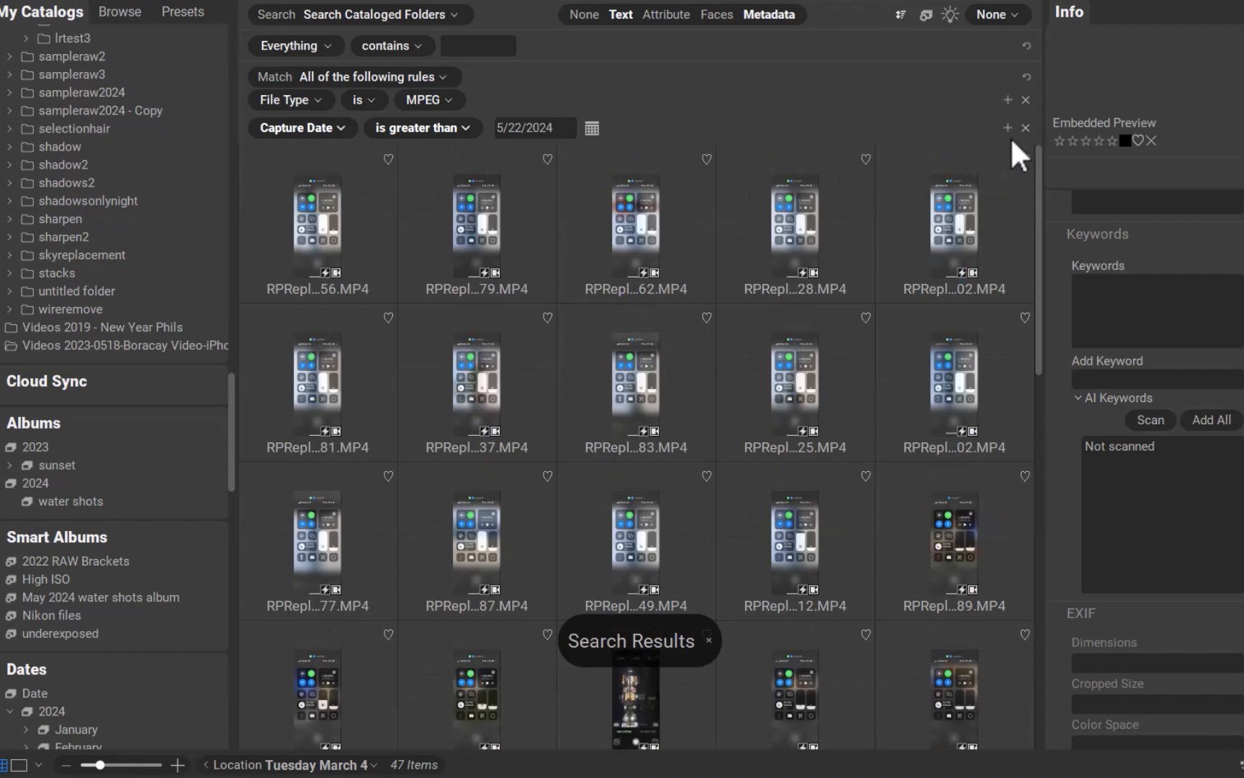
# Close the search and revisit the sampleraw3 and sampleraw2 folders.
pyautogui.click(1026, 126)
pyautogui.click(71, 462)
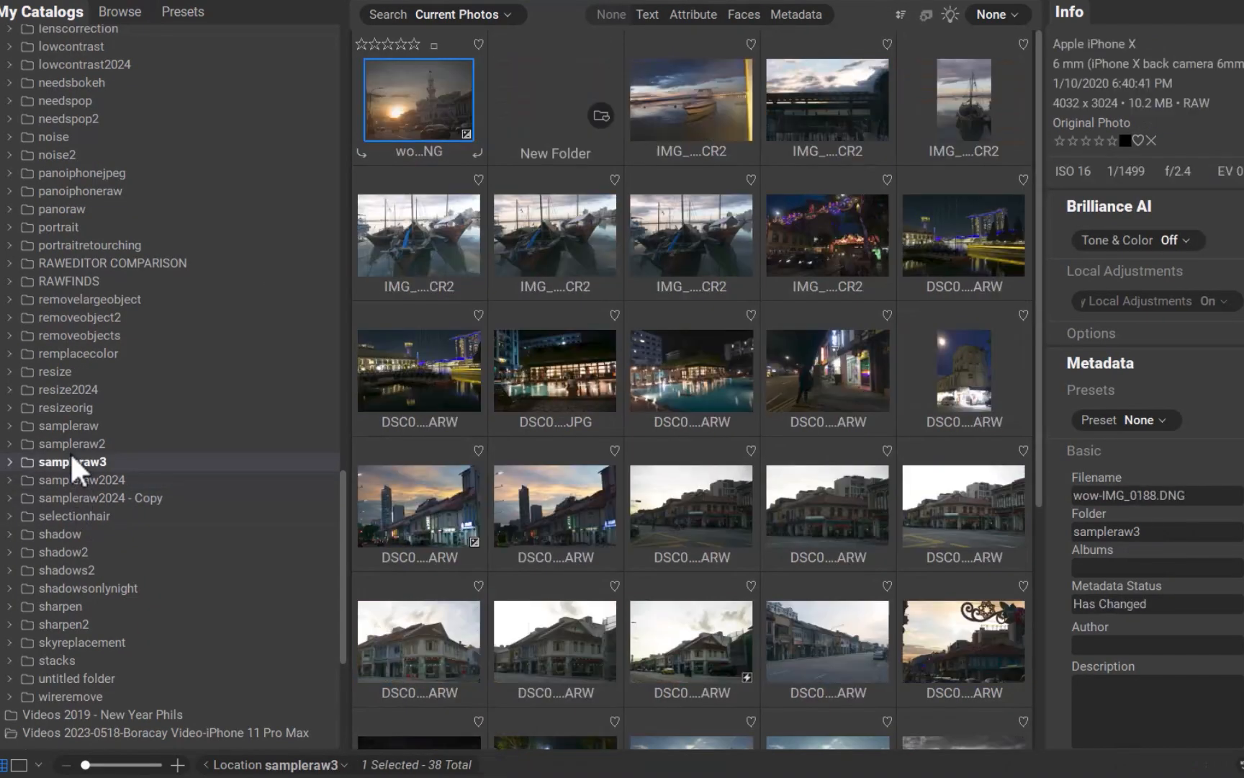
pyautogui.click(69, 444)
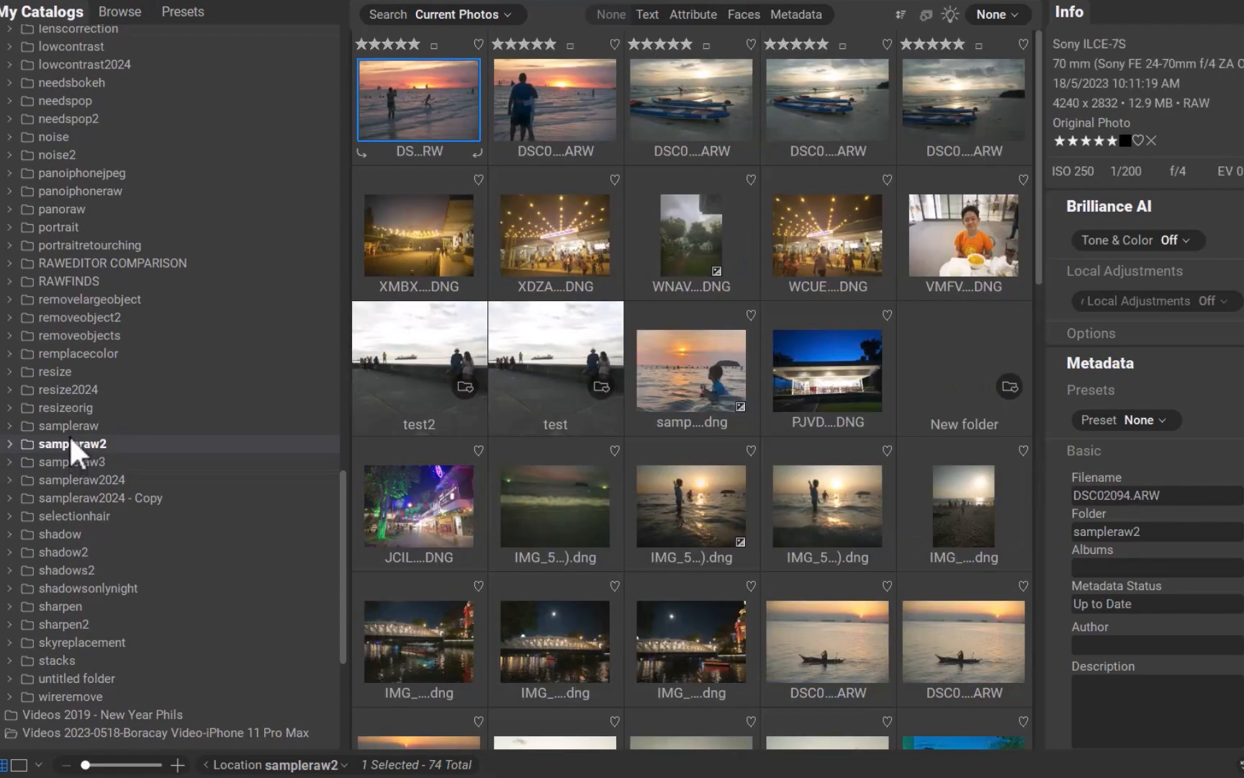
pyautogui.click(77, 462)
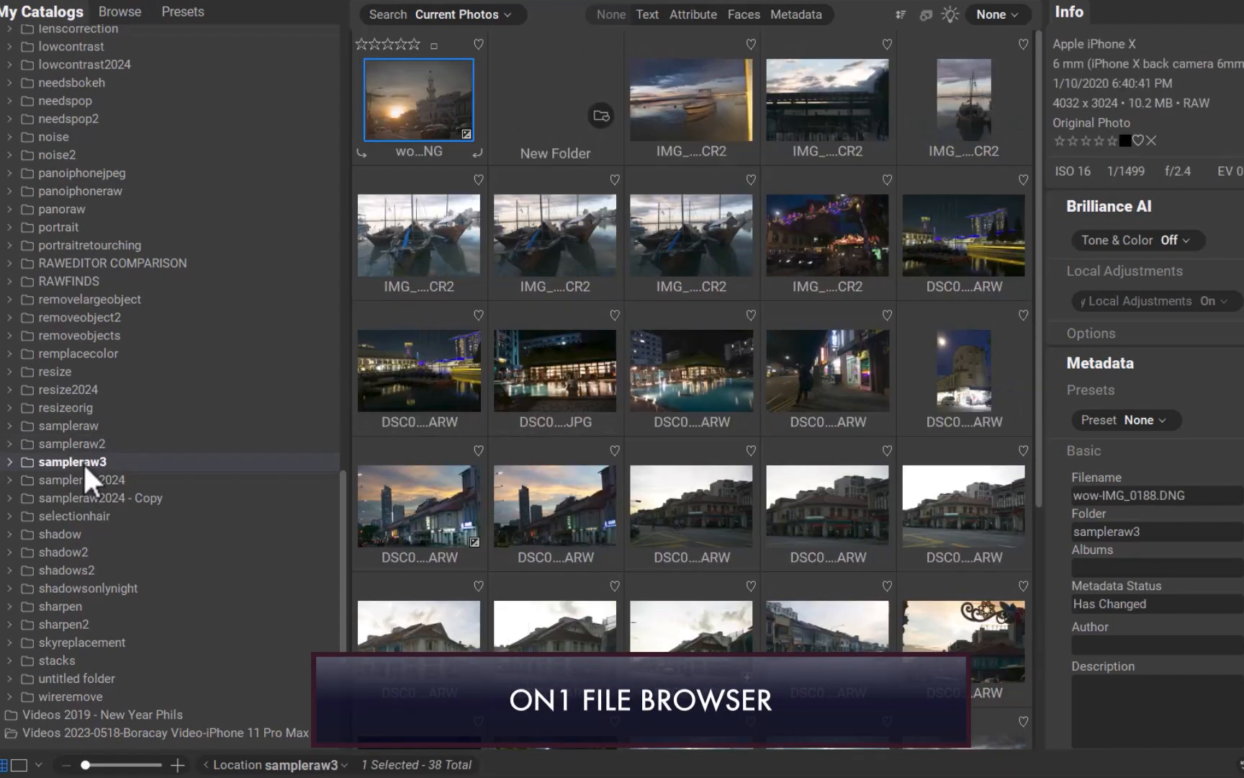
pyautogui.scroll(-5, 522, 363)
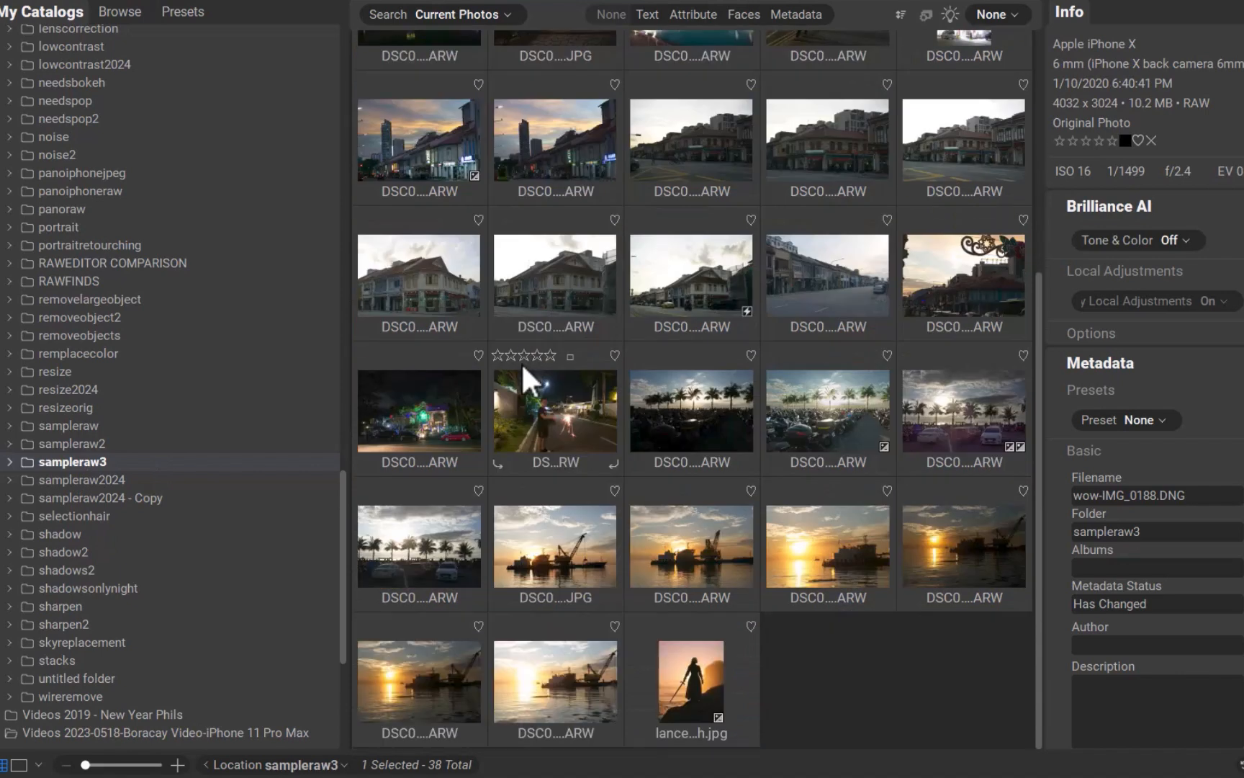
pyautogui.scroll(5, 522, 362)
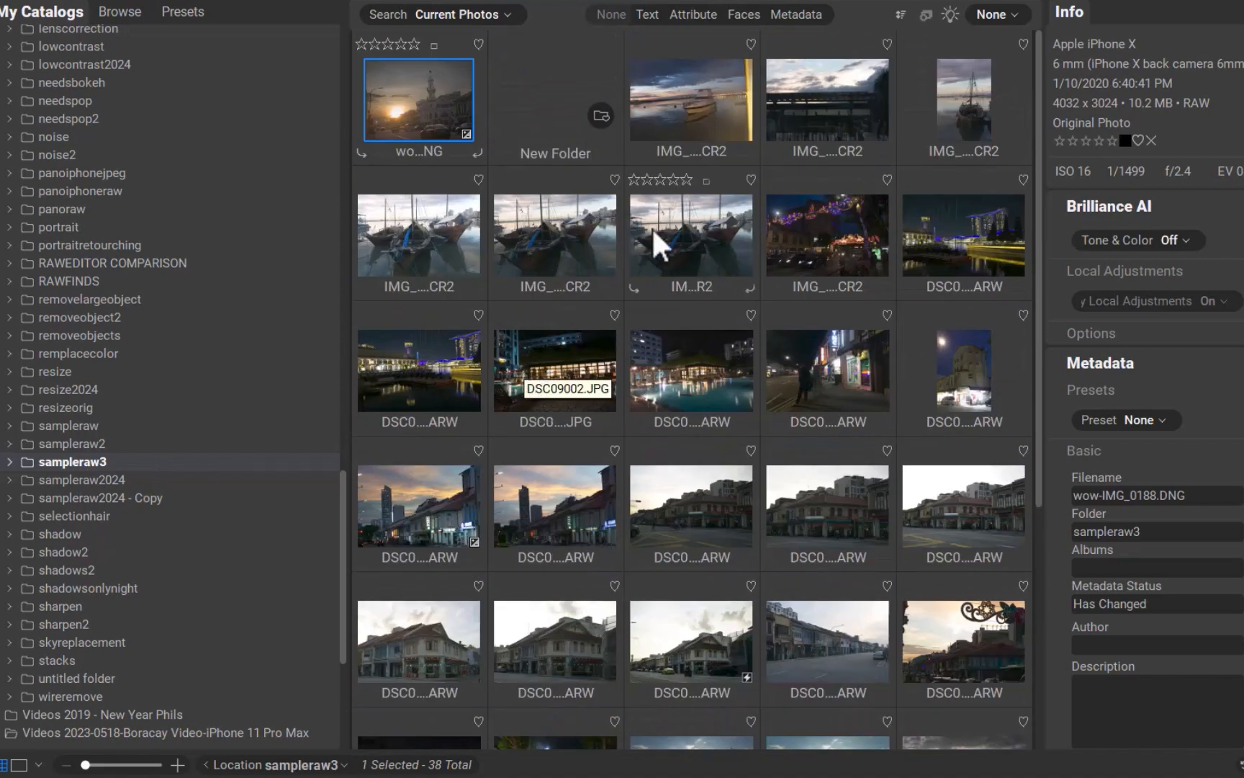
# Open the IMG_9409.CR2 photo full-size for editing.
pyautogui.click(813, 89)
pyautogui.doubleClick(813, 88)
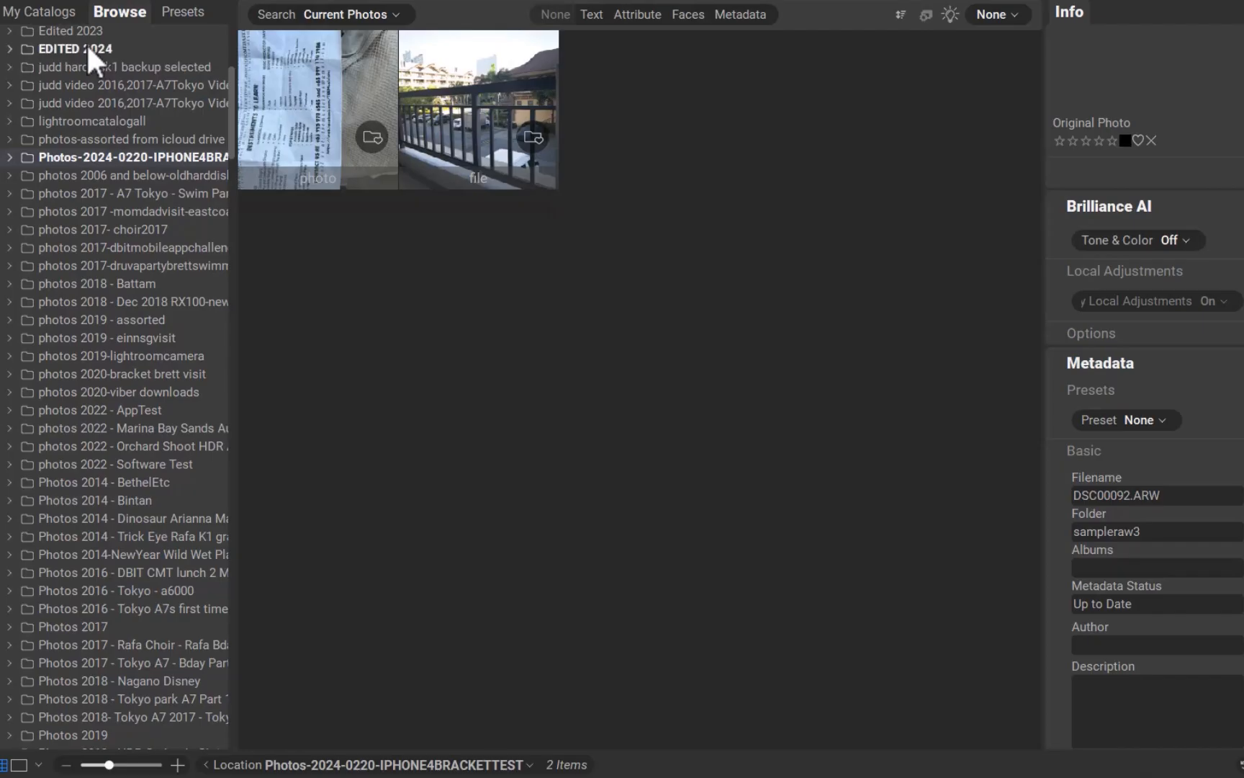
# Make the browsed folder a cataloged folder via its right-click menu.
pyautogui.rightClick(87, 43)
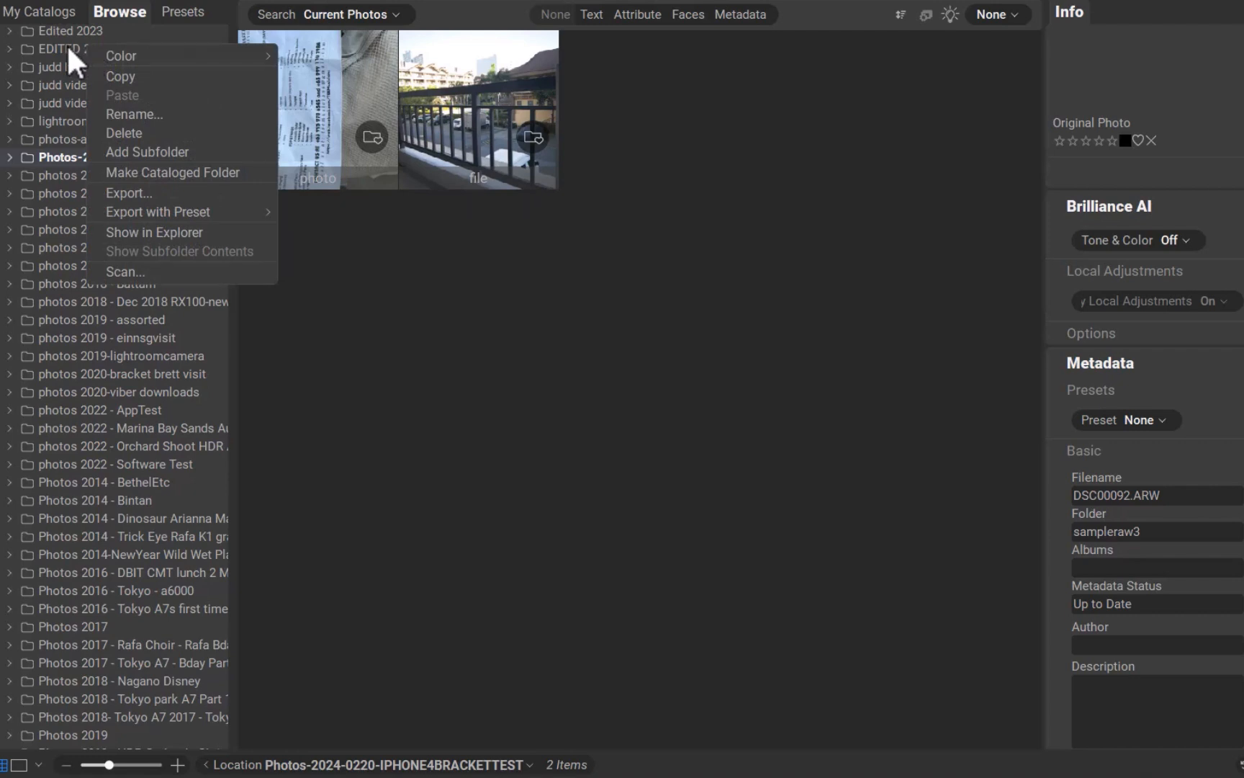
pyautogui.click(134, 174)
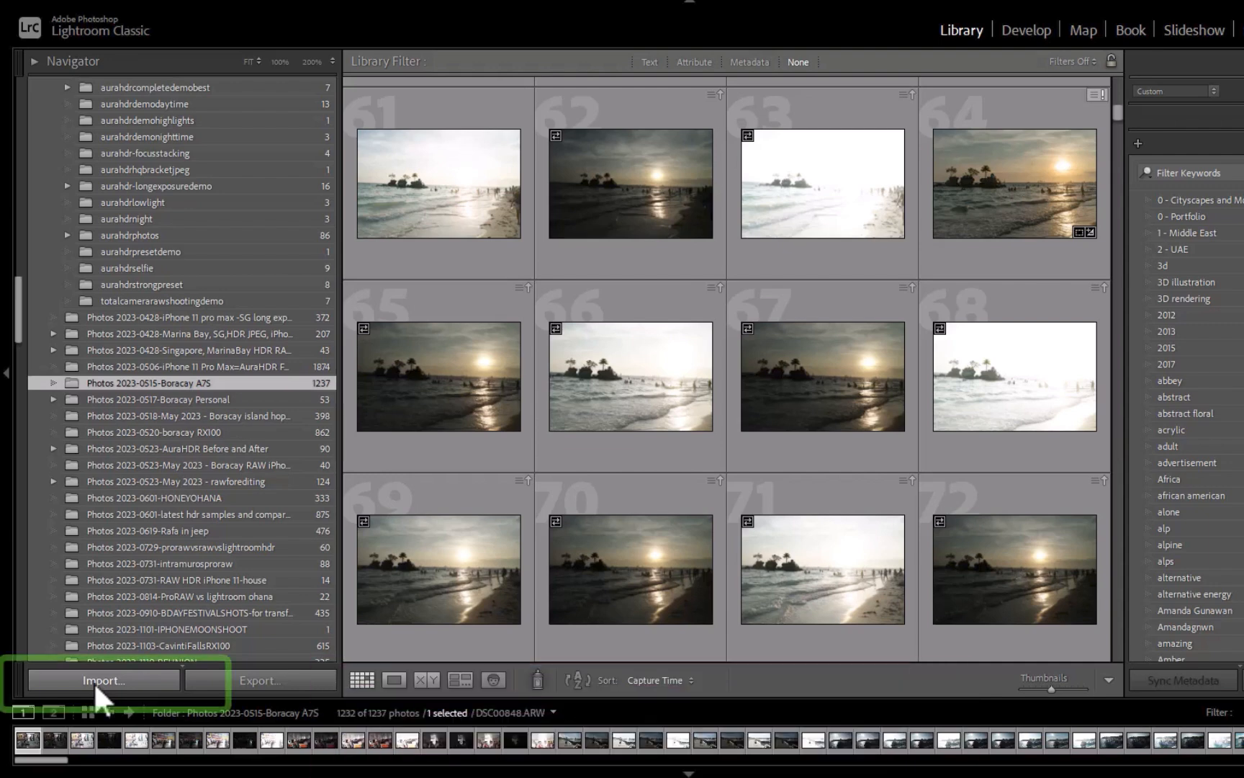
# Start an import of photos into the Lightroom Classic catalog.
pyautogui.click(93, 682)
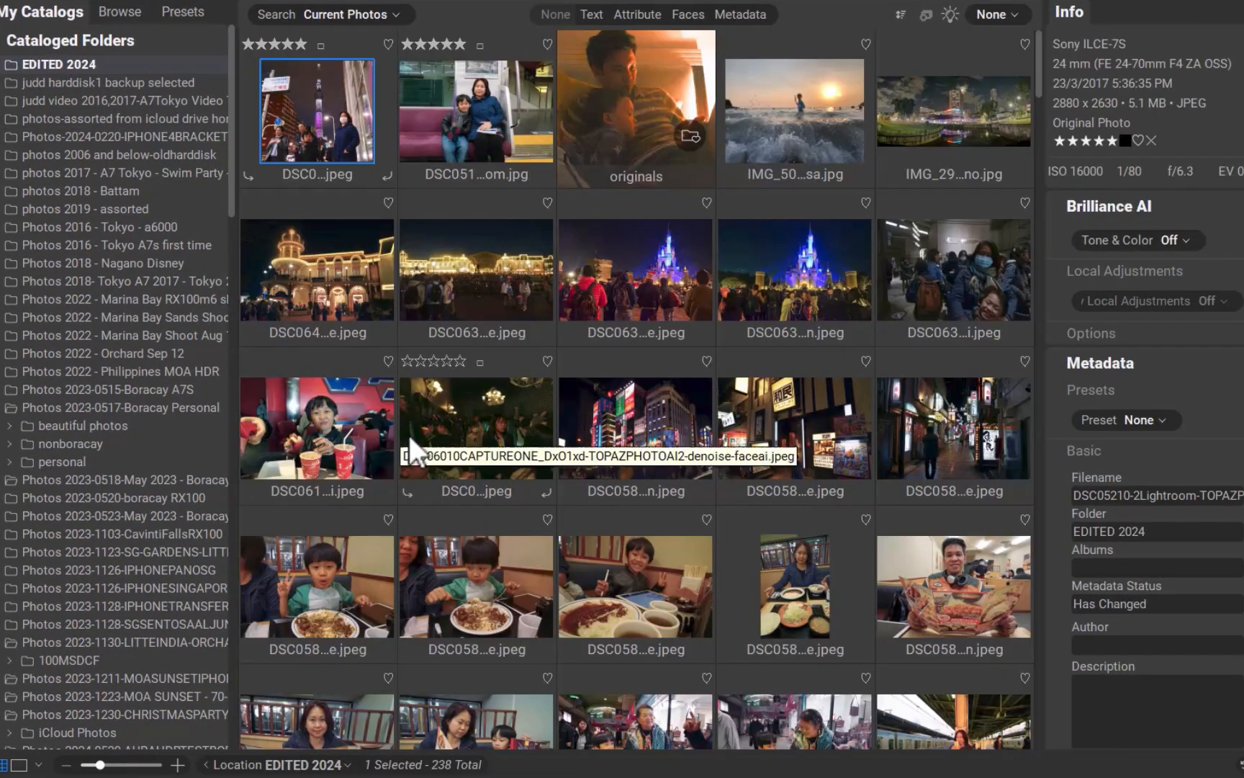
pyautogui.scroll(-5, 410, 435)
pyautogui.scroll(-5, 409, 434)
pyautogui.scroll(-5, 409, 435)
pyautogui.scroll(-3, 409, 435)
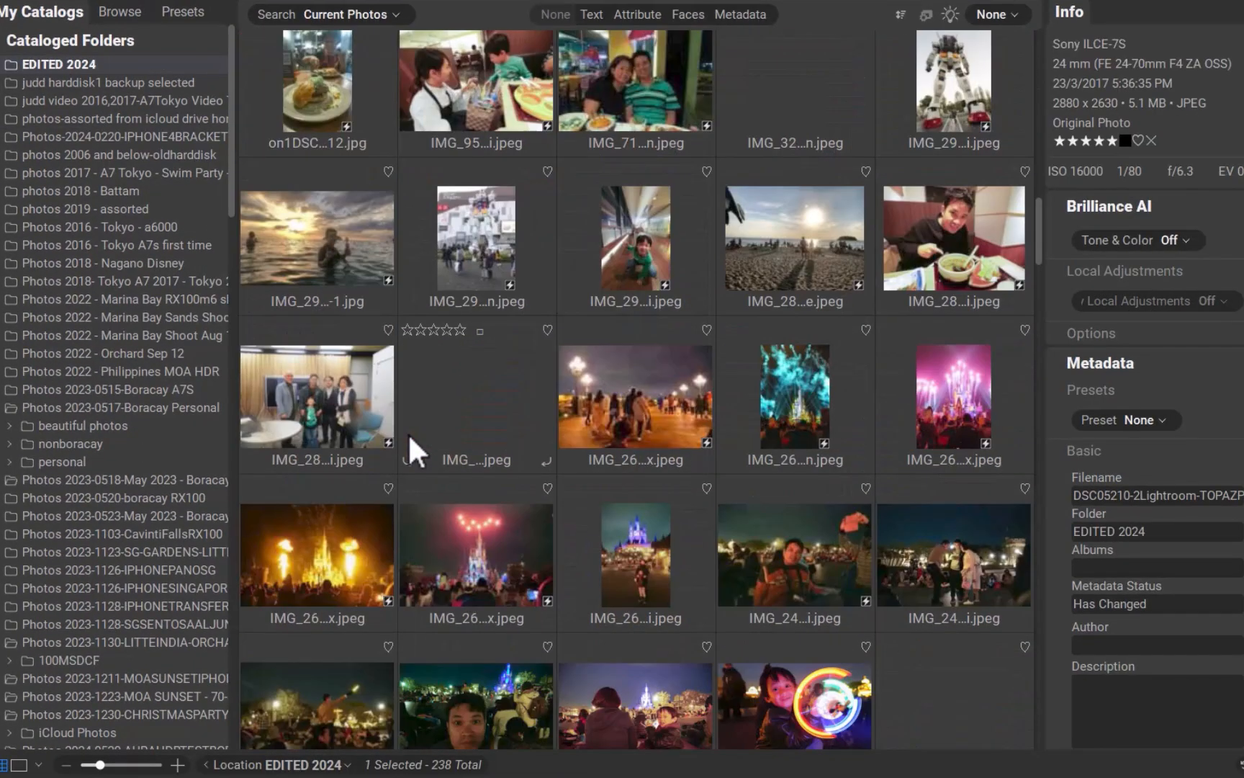
pyautogui.scroll(-5, 408, 432)
pyautogui.scroll(-5, 409, 433)
pyautogui.scroll(-3, 408, 433)
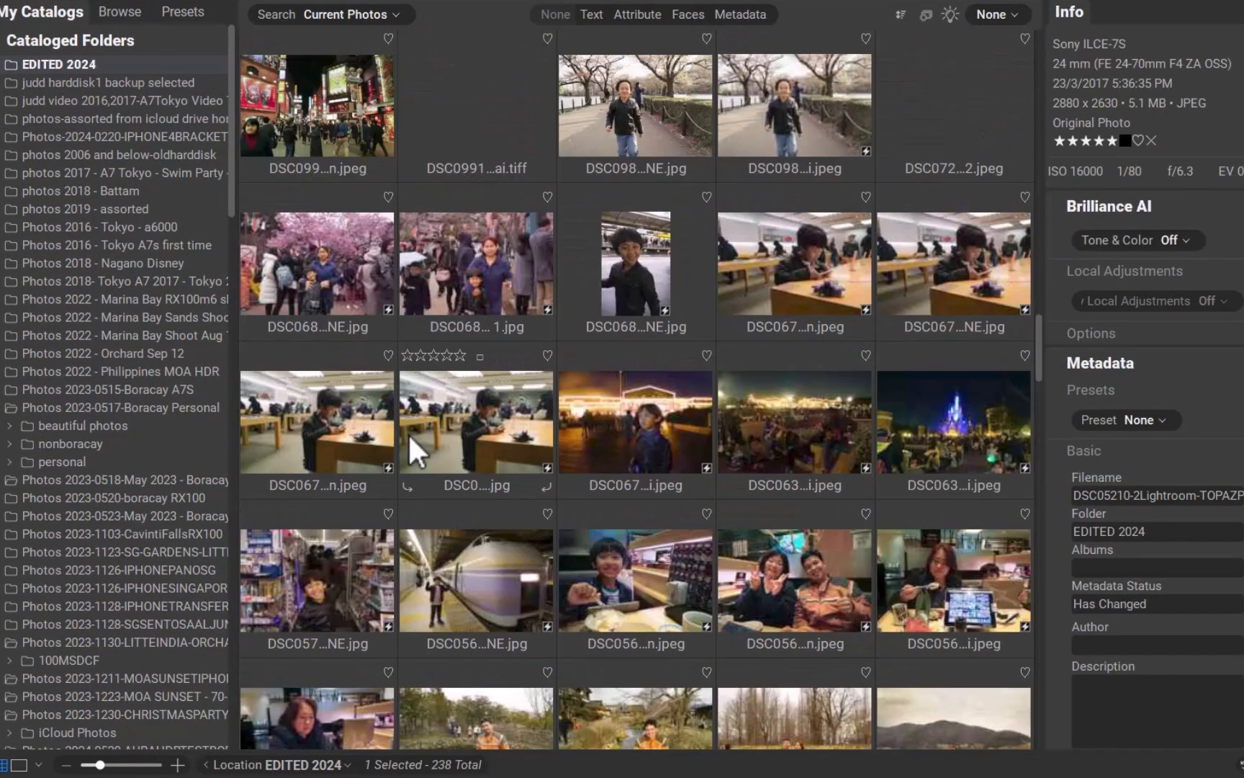
pyautogui.scroll(-3, 491, 523)
pyautogui.scroll(-3, 491, 523)
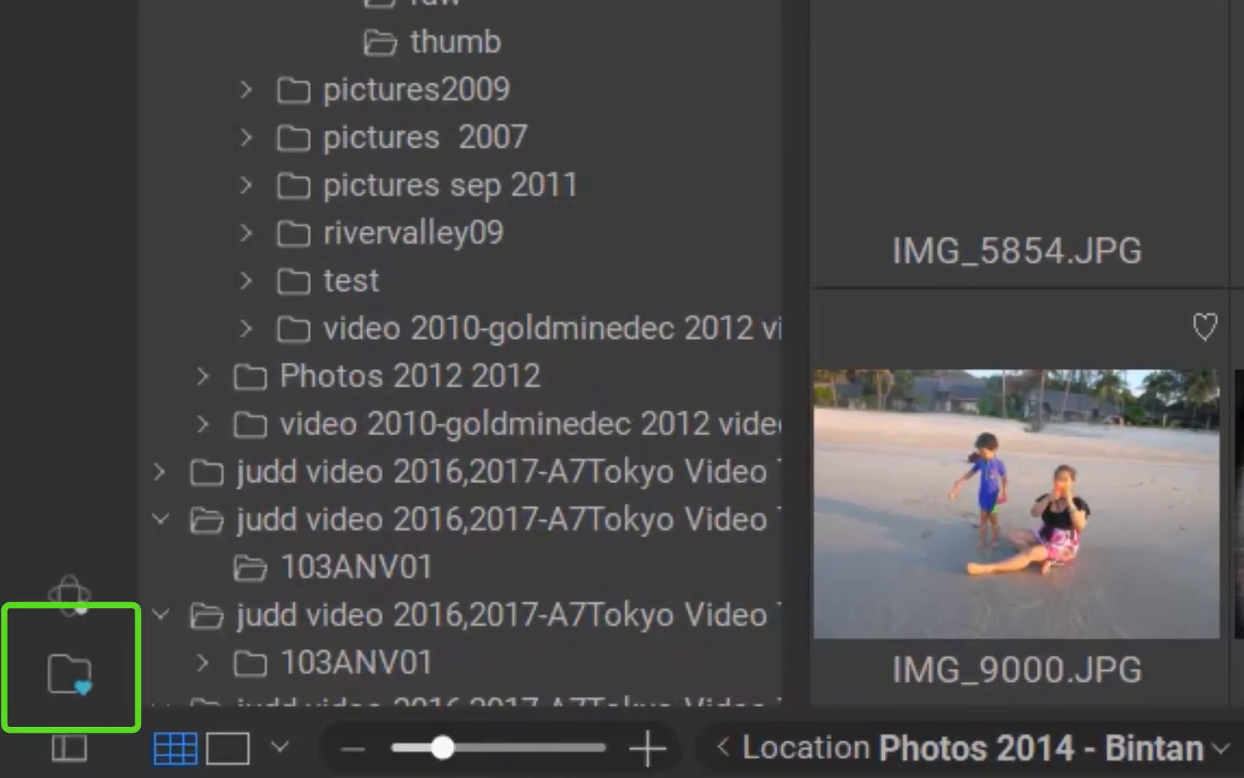
# Check cataloging progress and switch preview Turbo on.
pyautogui.click(69, 673)
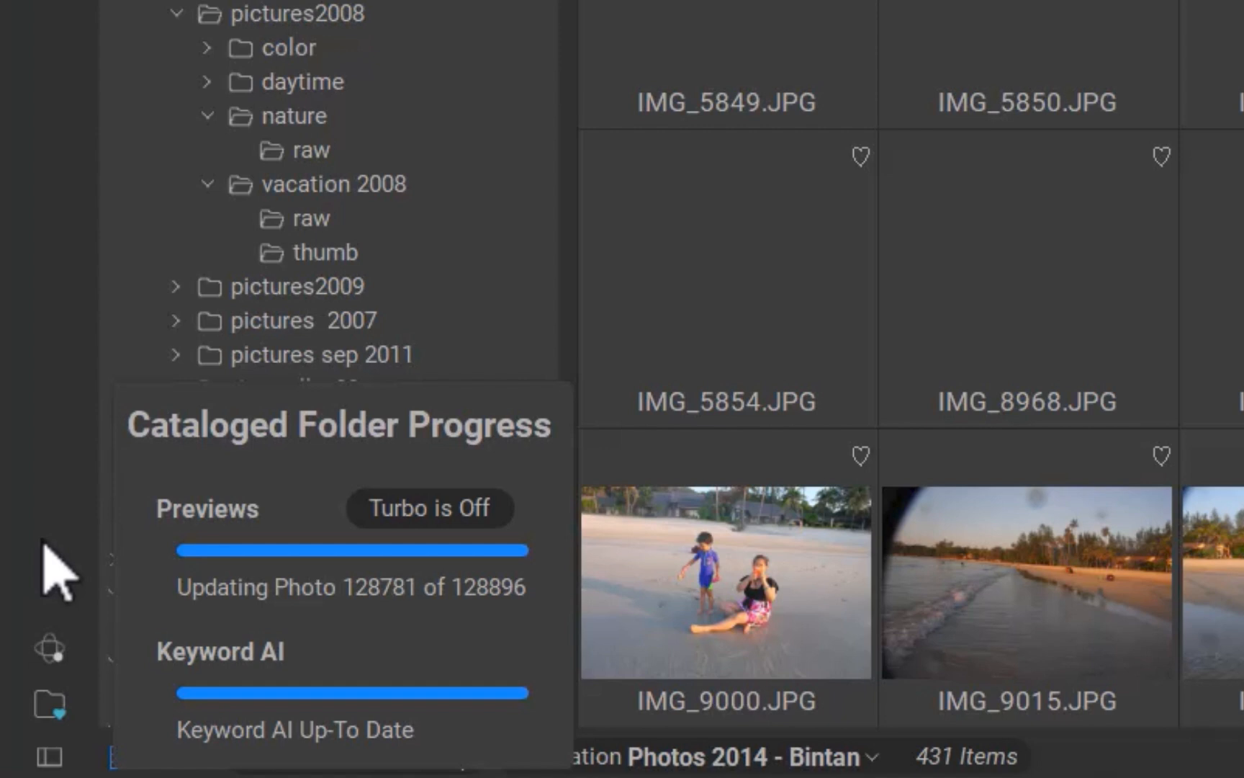
pyautogui.click(435, 513)
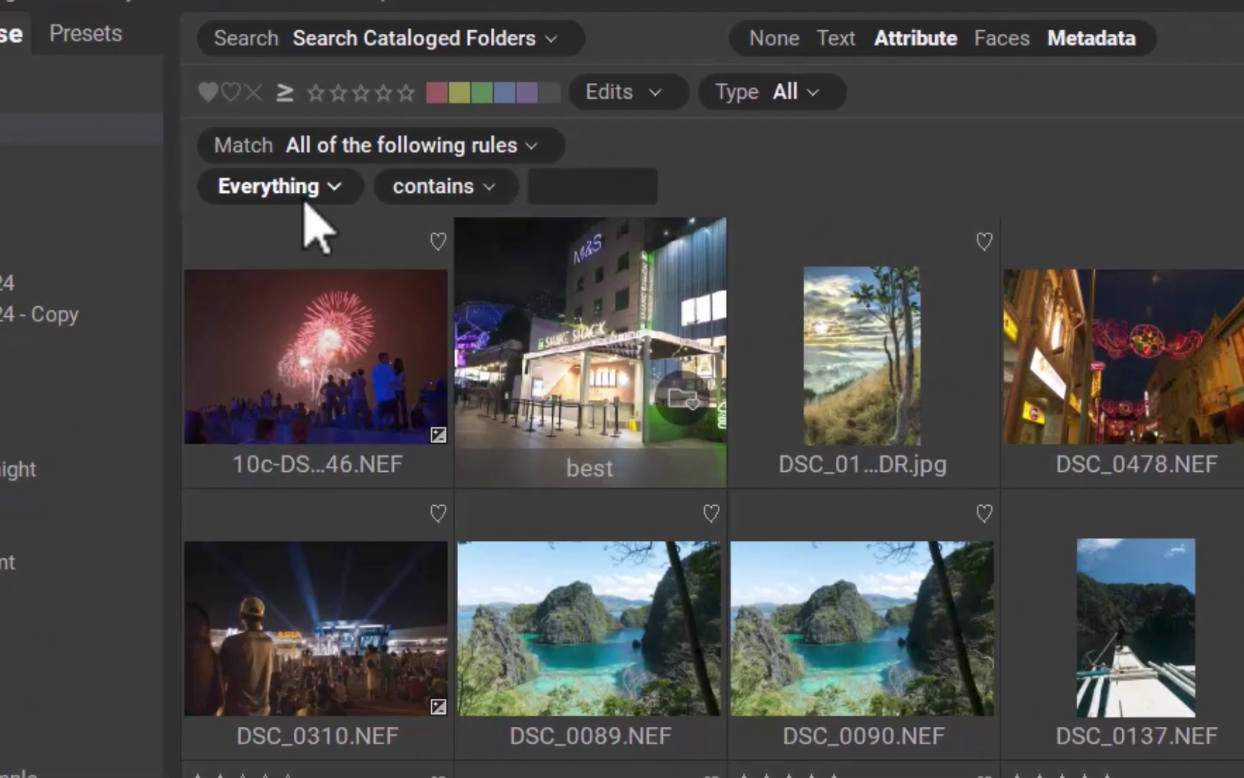
# Add a rule matching photos with Capture Date after 5/22/2024.
pyautogui.click(292, 101)
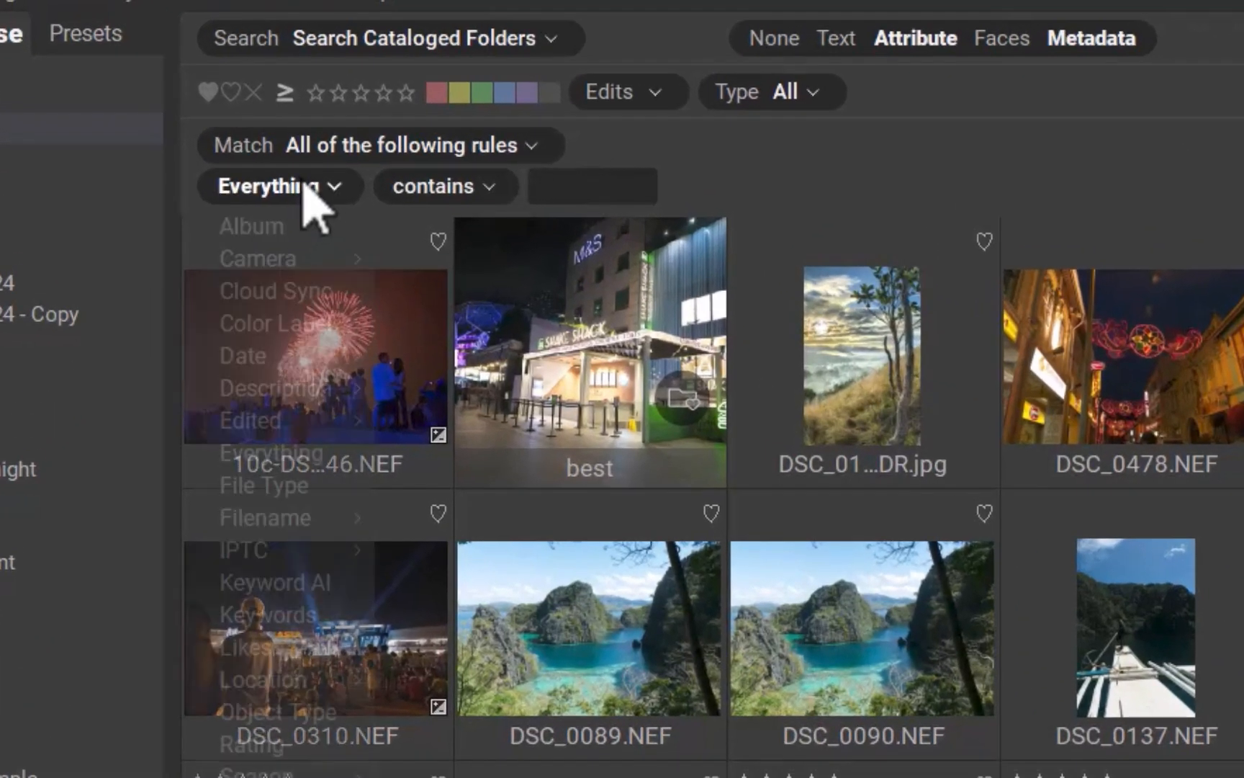
pyautogui.click(467, 357)
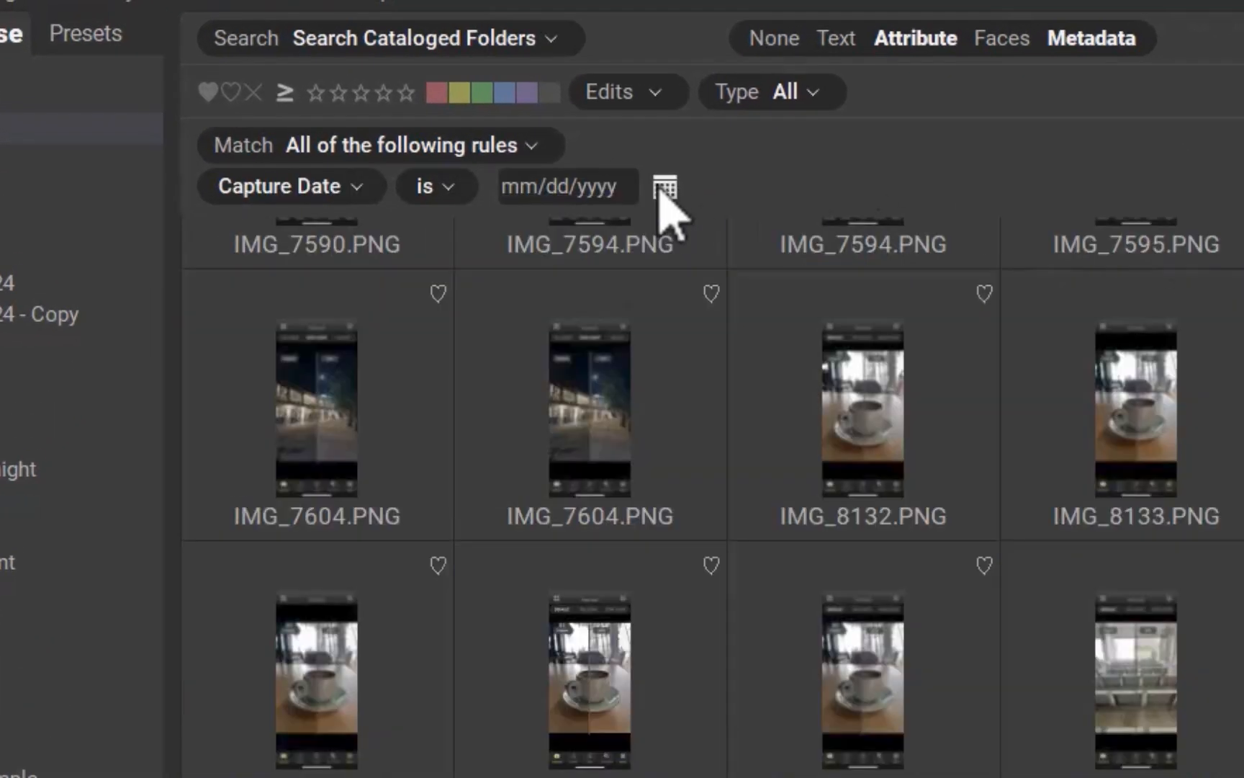
pyautogui.click(666, 188)
pyautogui.click(845, 387)
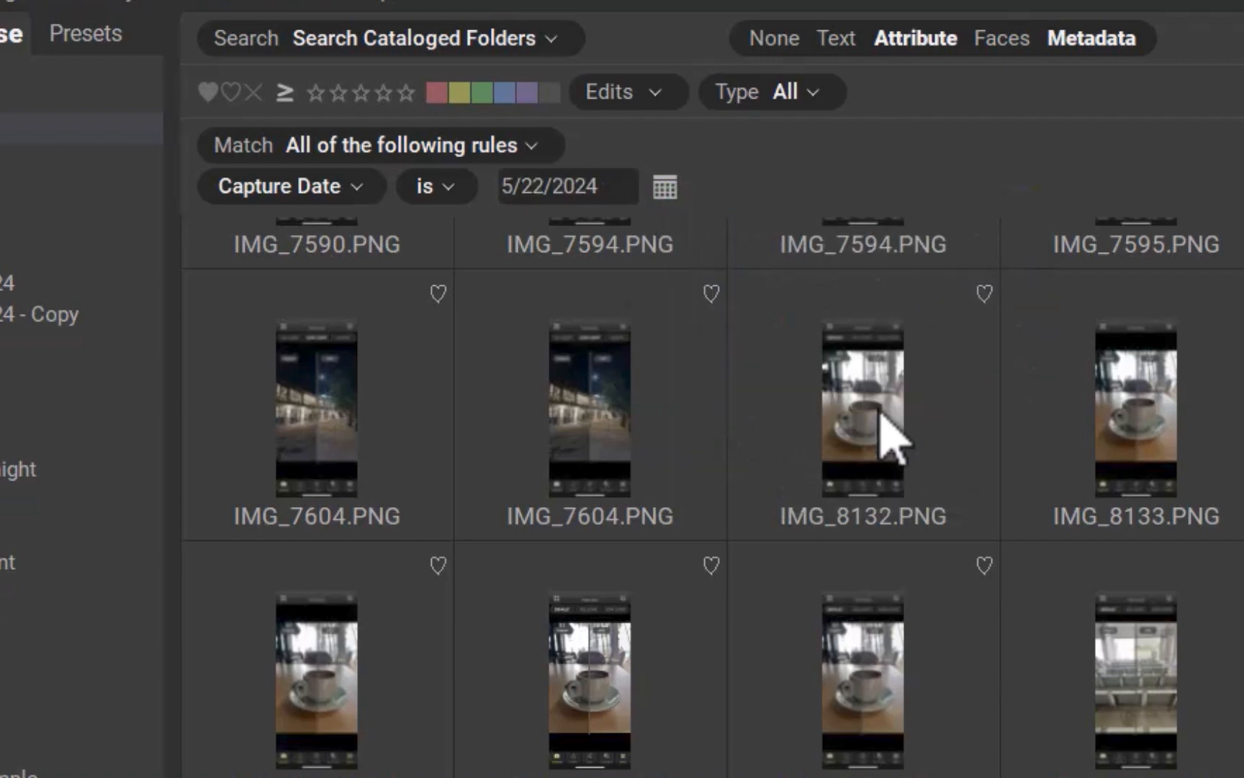
pyautogui.scroll(-5, 887, 434)
pyautogui.scroll(-5, 792, 505)
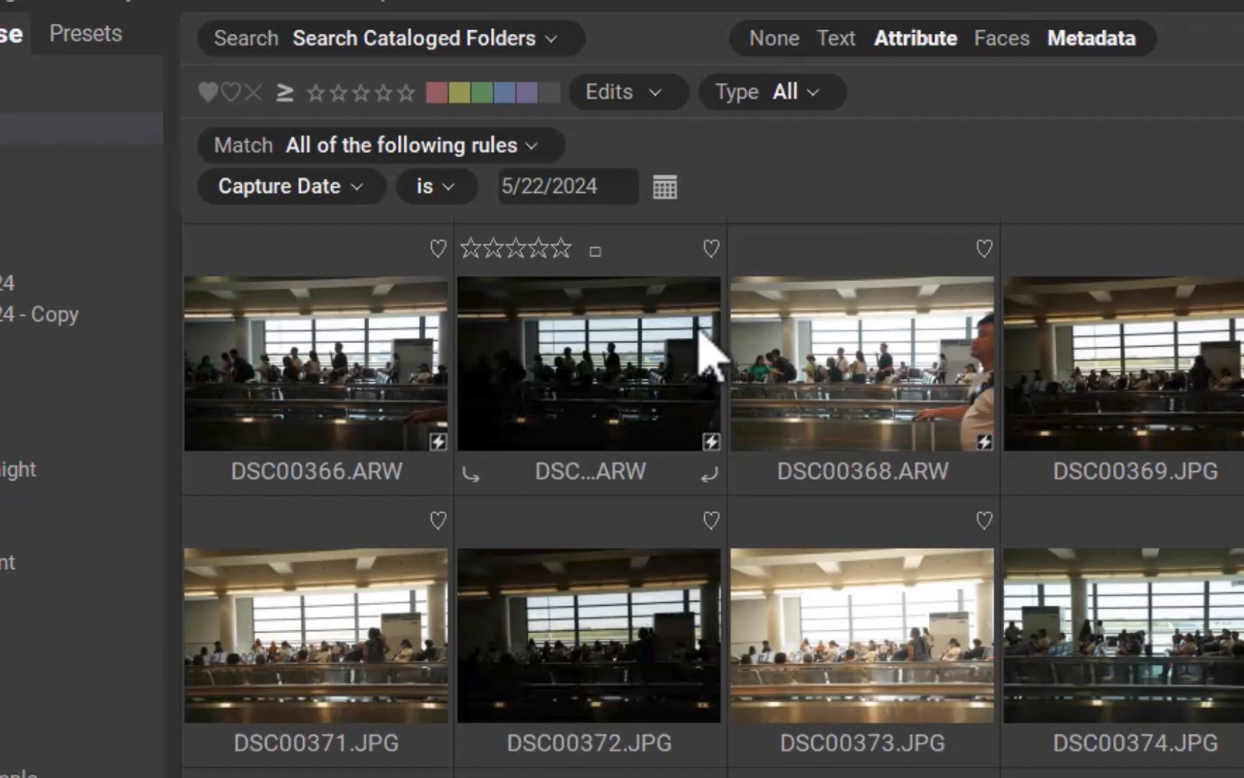
pyautogui.click(427, 187)
pyautogui.click(476, 243)
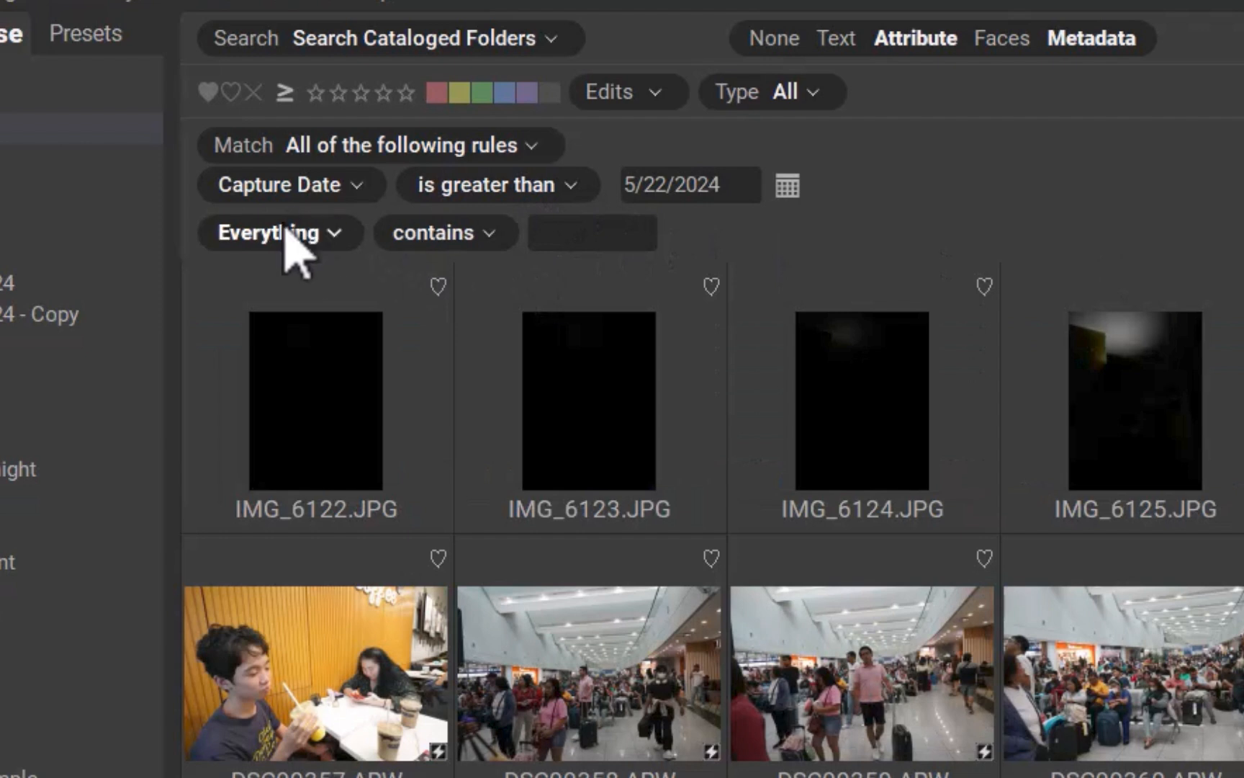
# Add a rule matching Capture Date before 5/29/2024.
pyautogui.click(293, 238)
pyautogui.moveTo(244, 402)
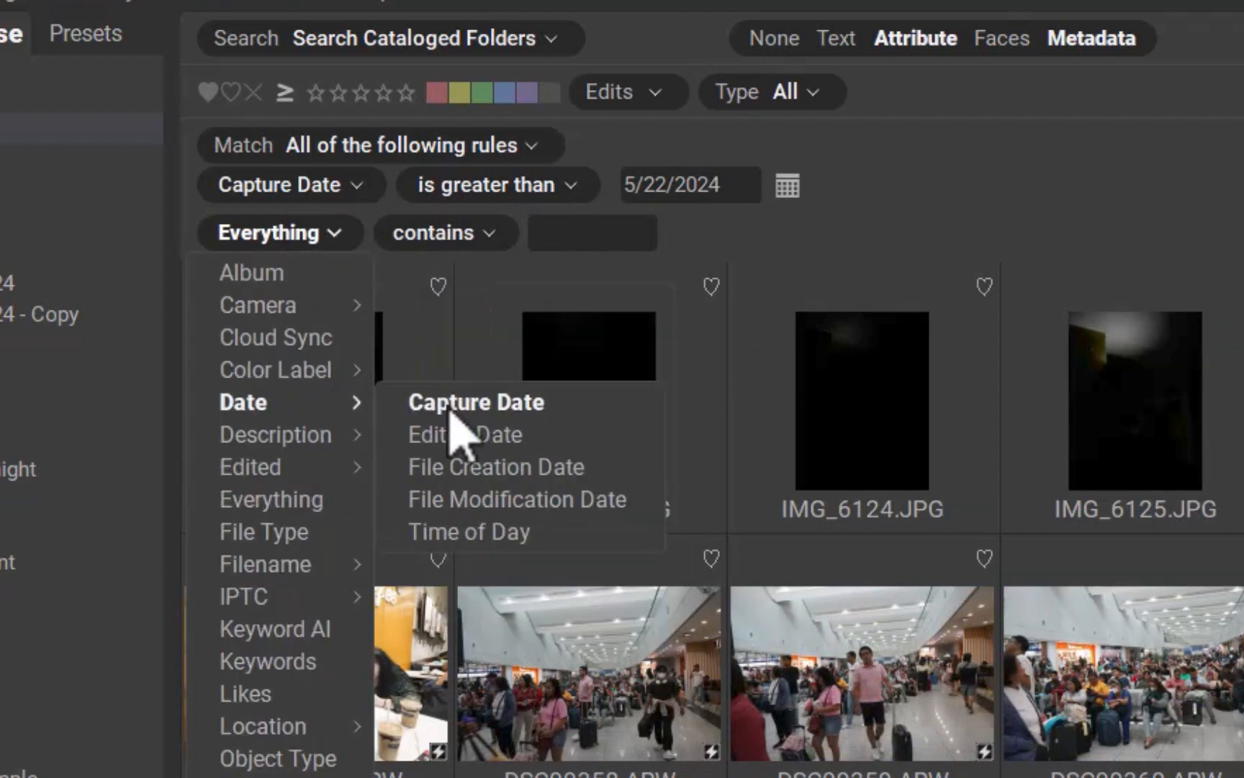
pyautogui.click(477, 401)
pyautogui.click(443, 232)
pyautogui.click(476, 340)
pyautogui.click(756, 232)
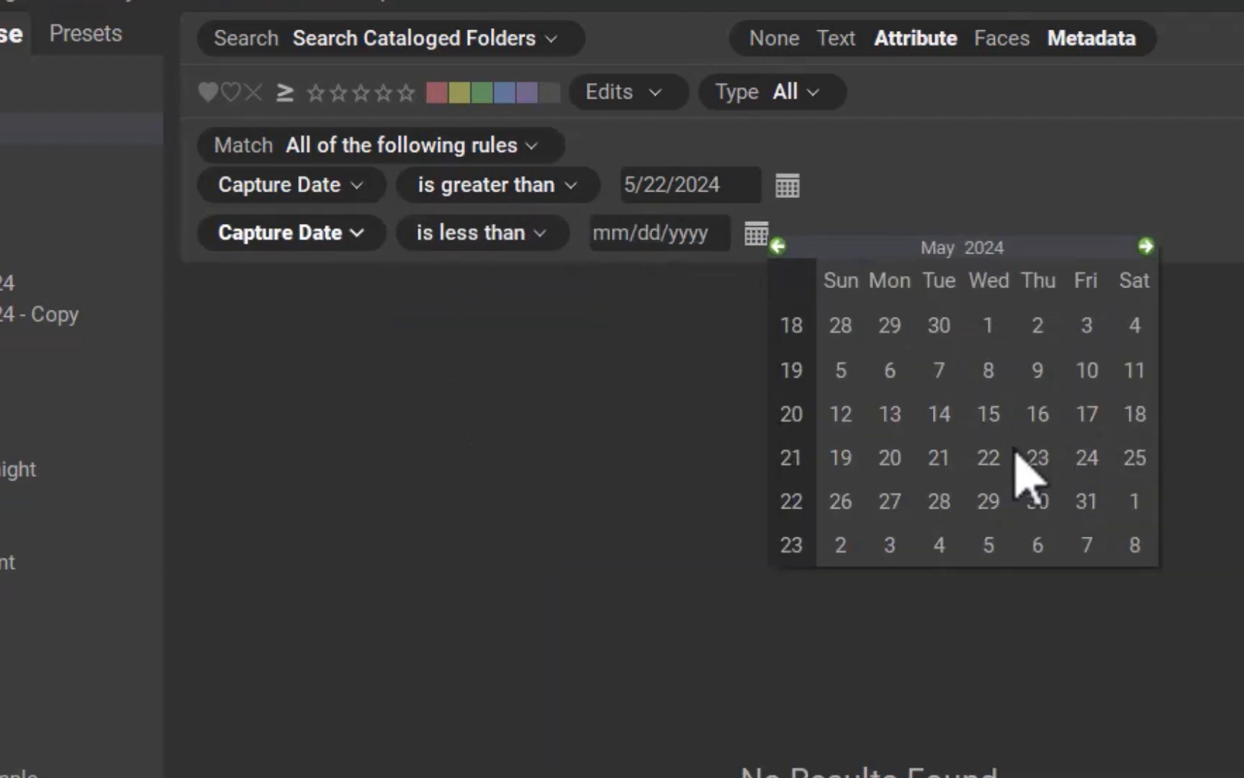
pyautogui.click(1037, 501)
# Add a rule requiring the Camera Model to contain 7s.
pyautogui.click(270, 276)
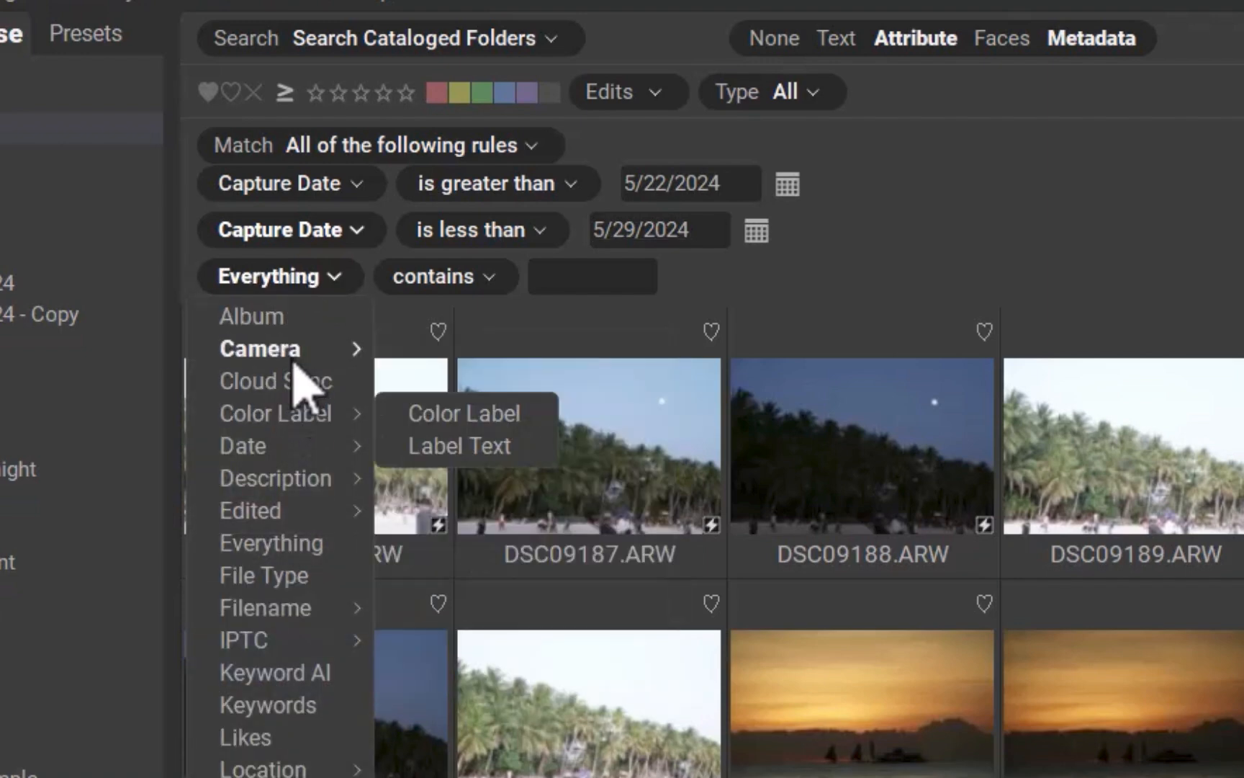
pyautogui.click(464, 413)
pyautogui.click(603, 275)
pyautogui.write('7c')
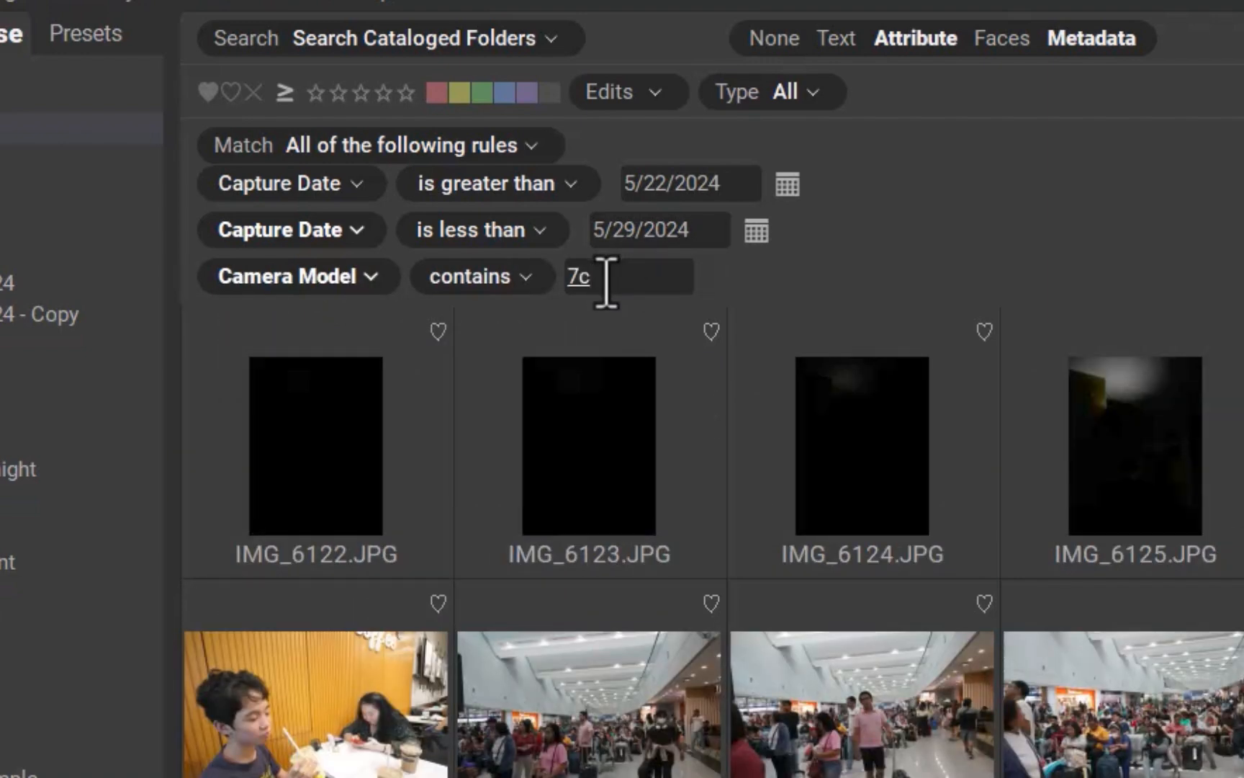
pyautogui.press('Return')
# Add an ISO rule with its comparison and value.
pyautogui.click(270, 322)
pyautogui.moveTo(260, 396)
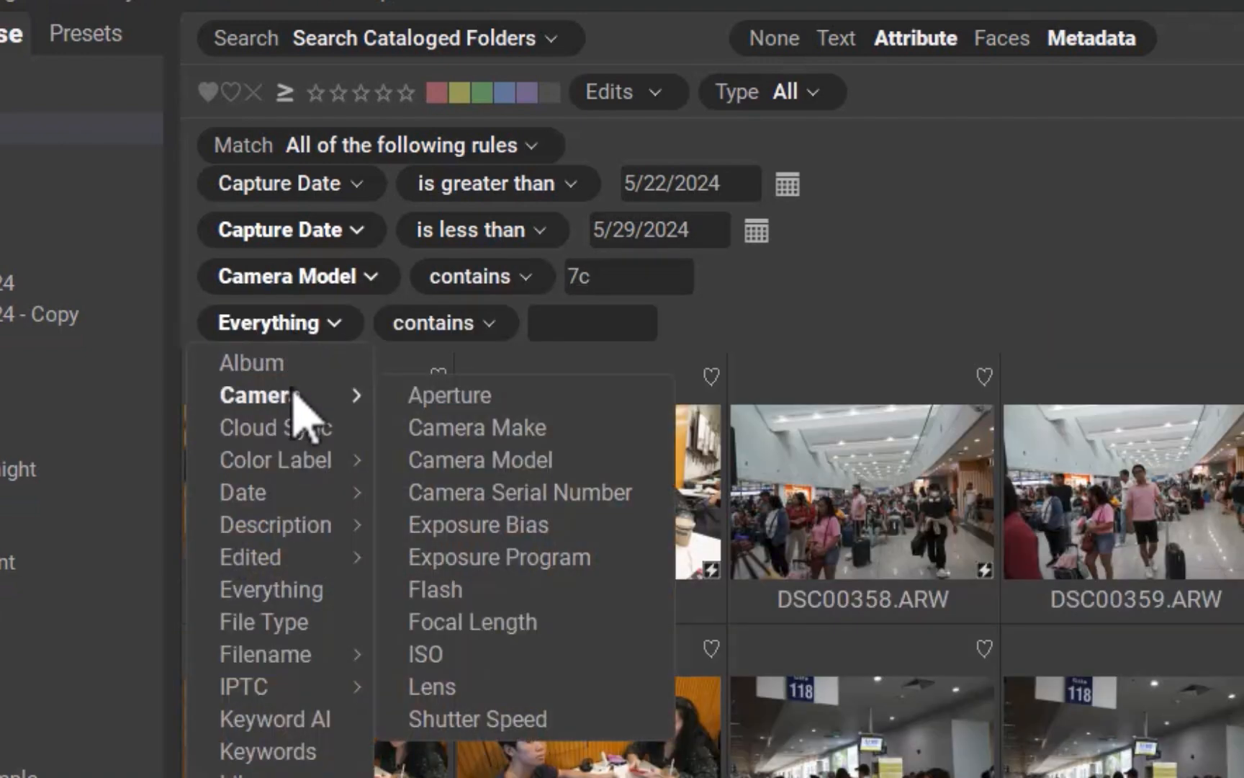
pyautogui.click(426, 643)
pyautogui.click(358, 323)
pyautogui.click(388, 406)
pyautogui.click(544, 323)
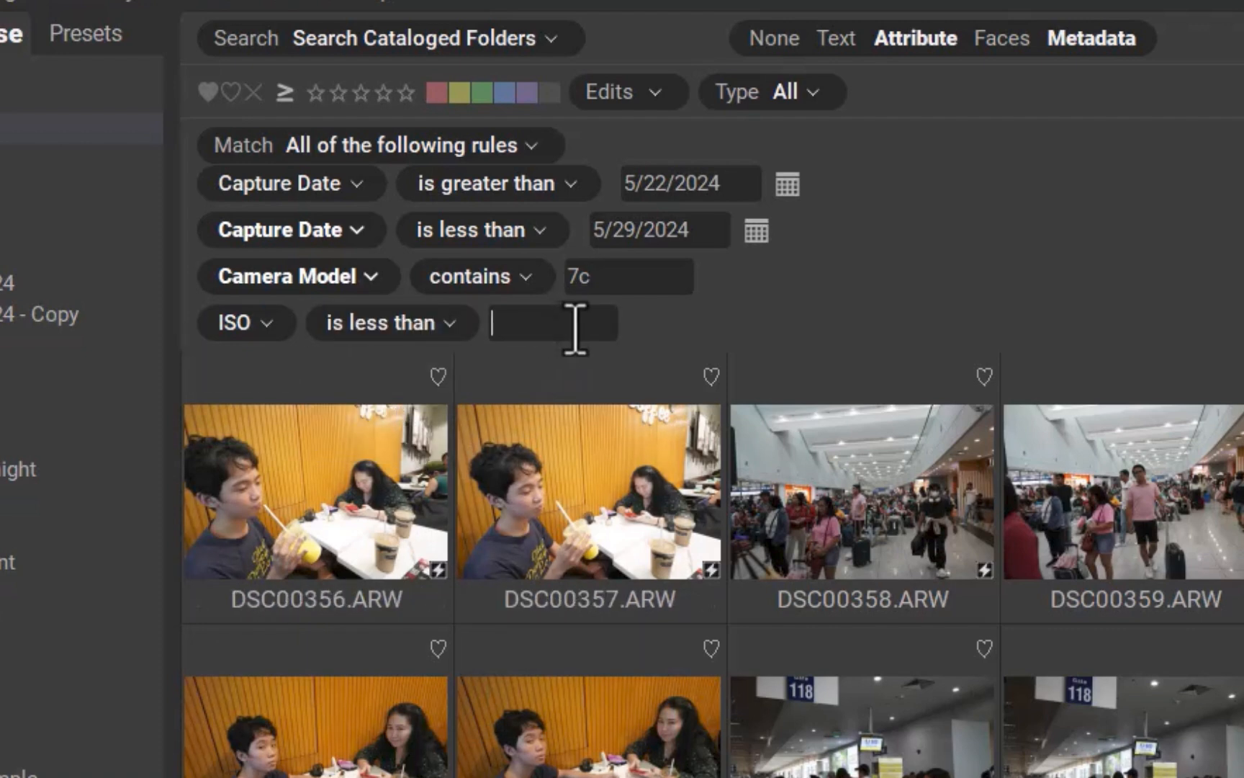
pyautogui.write('2000')
pyautogui.press('Return')
pyautogui.write('2')
# Add a rule requiring Filesize greater than 2 MB.
pyautogui.click(282, 323)
pyautogui.moveTo(263, 394)
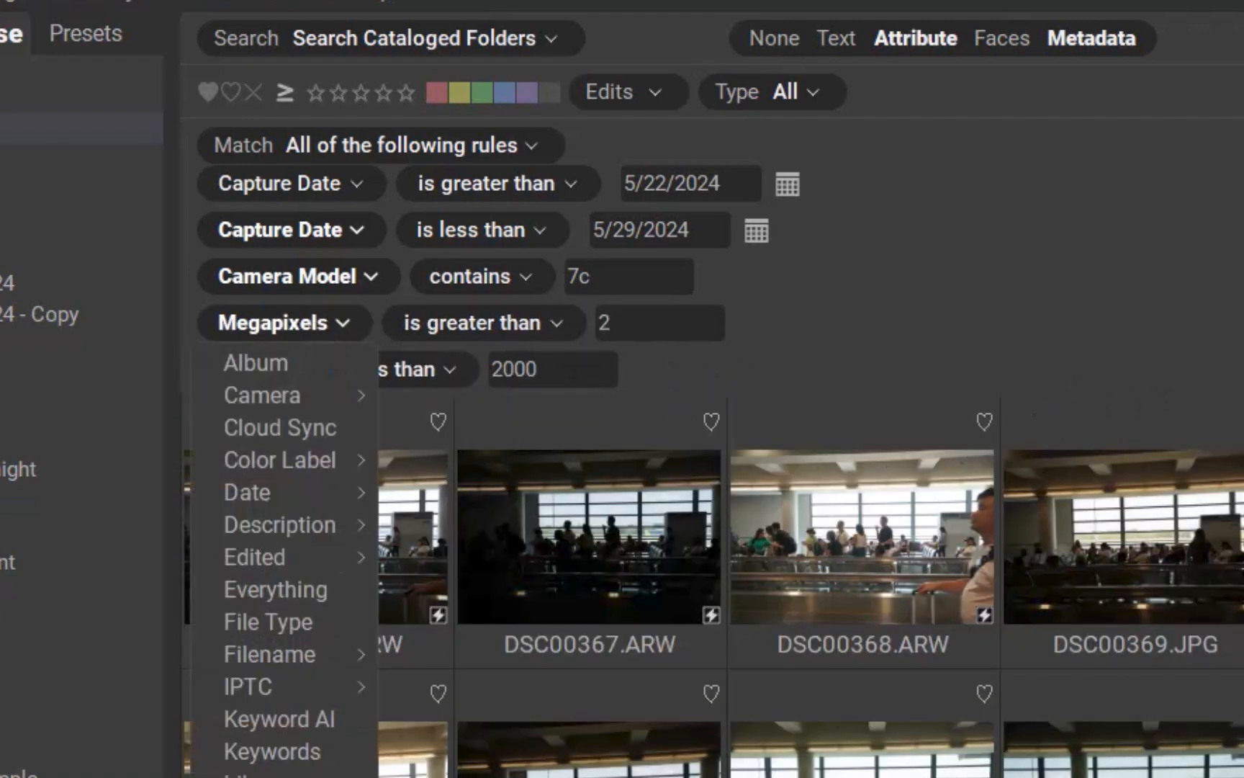
pyautogui.click(486, 632)
pyautogui.click(457, 322)
pyautogui.click(505, 379)
pyautogui.click(670, 322)
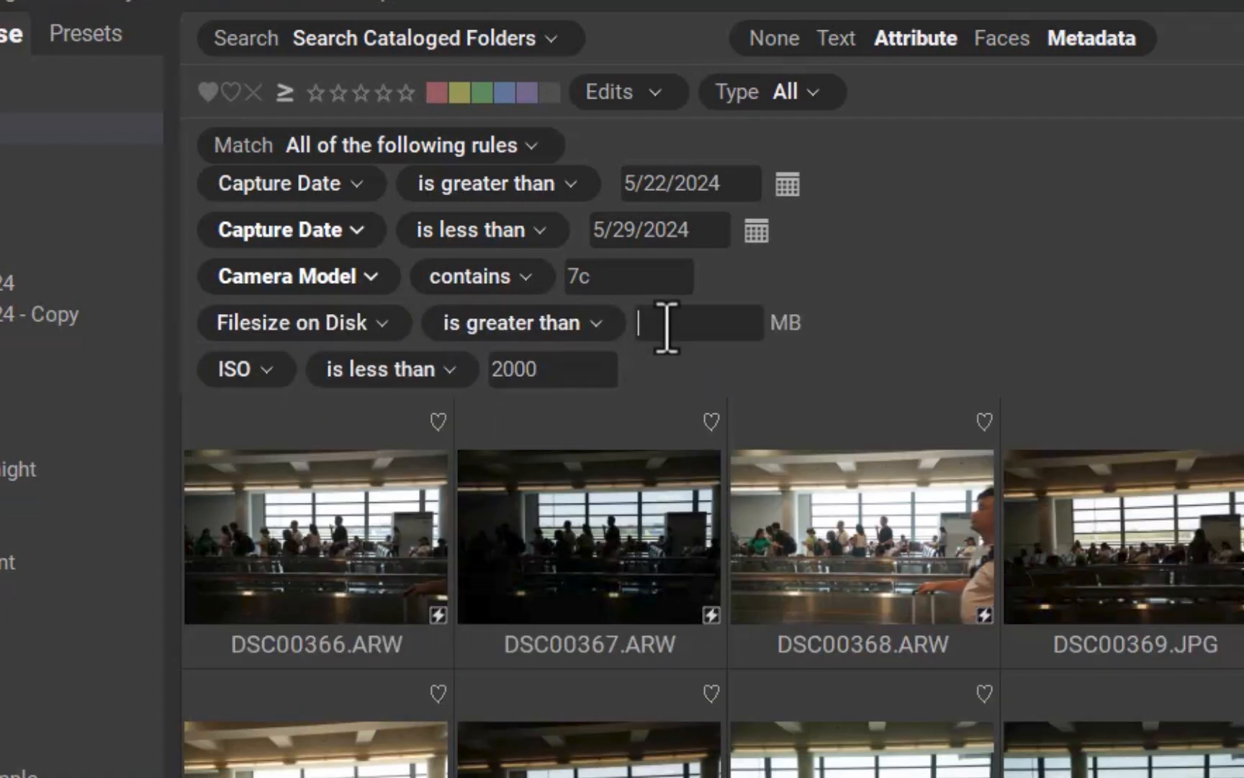
pyautogui.write('2')
pyautogui.press('Return')
pyautogui.press('Tab')
pyautogui.write('500')
# Add an Aperture under 2.4 rule and set the ISO rule to above 500.
pyautogui.click(281, 407)
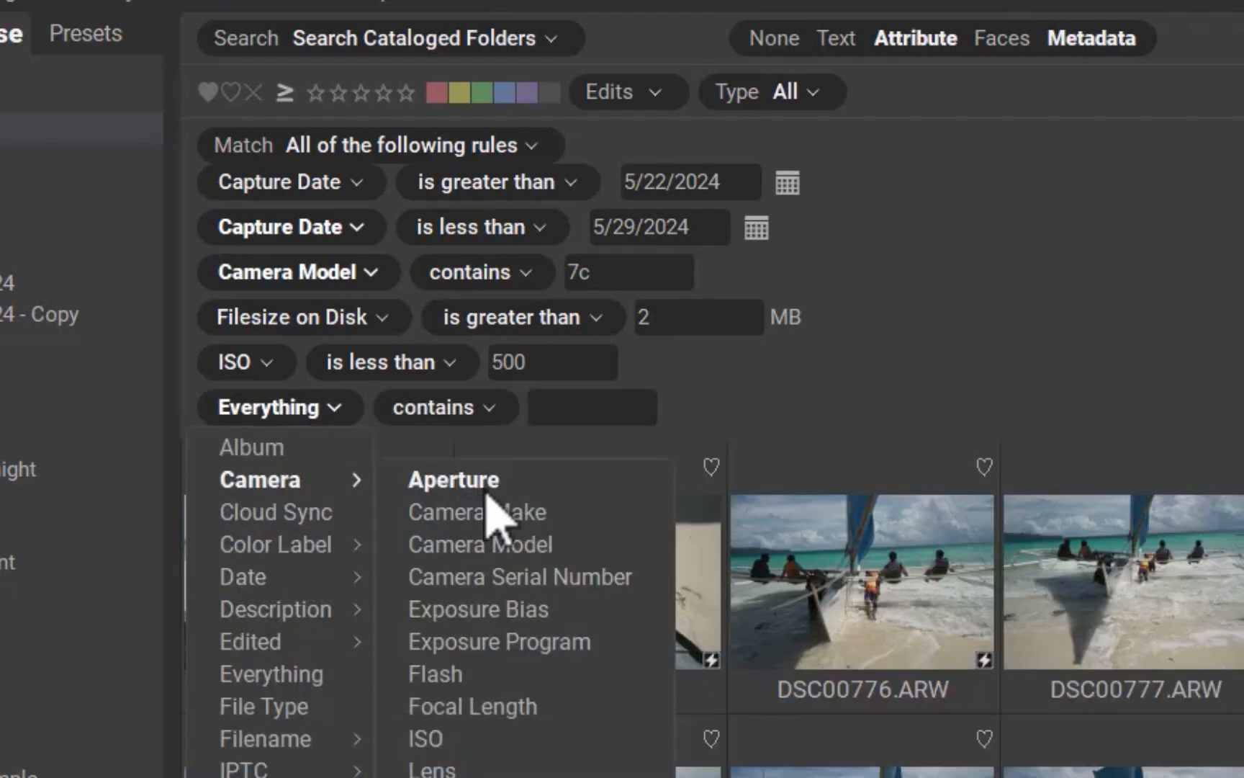
pyautogui.click(462, 477)
pyautogui.click(510, 406)
pyautogui.write('2.2')
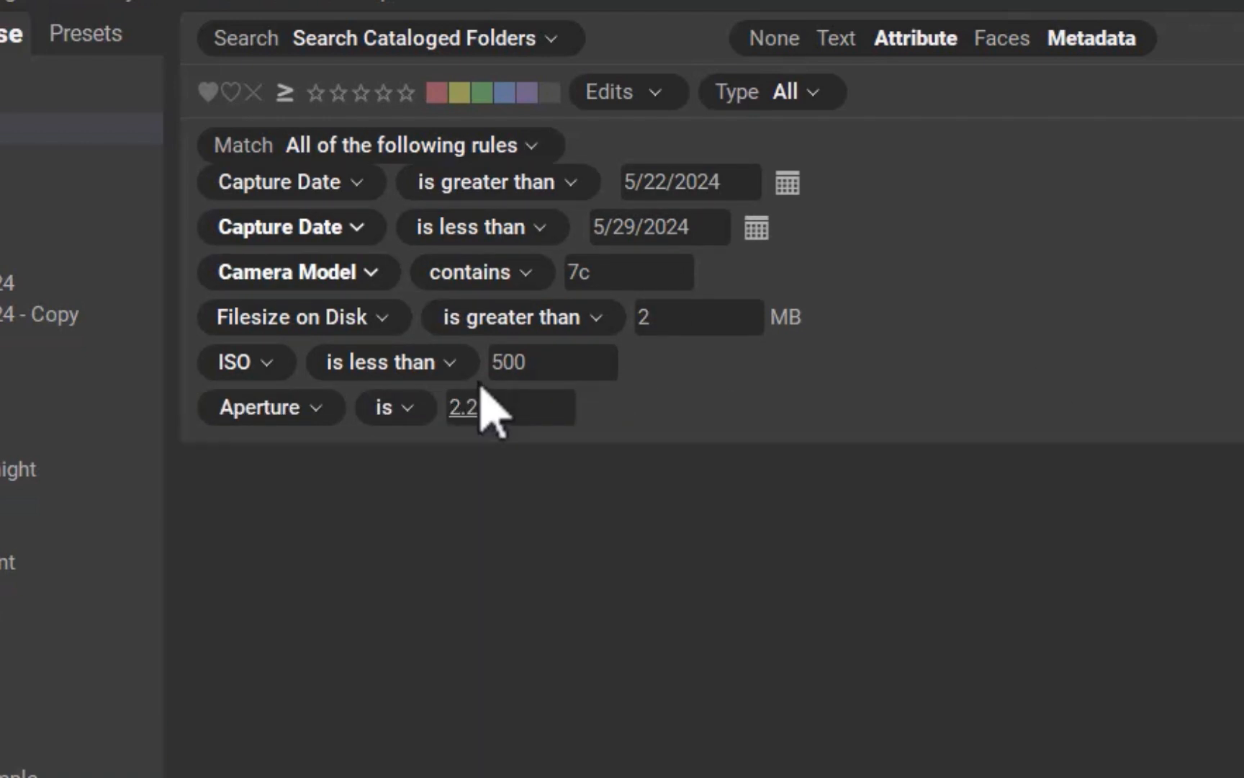
pyautogui.click(393, 407)
pyautogui.press('Escape')
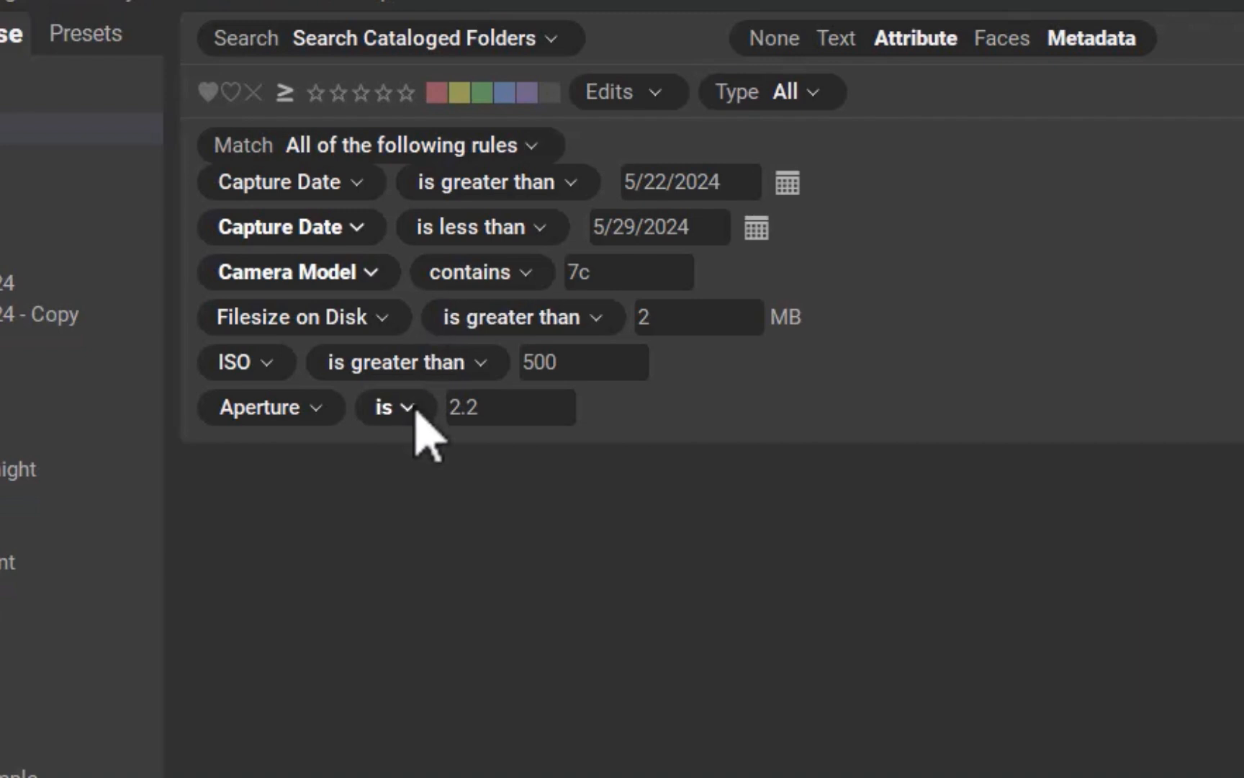
pyautogui.click(394, 406)
pyautogui.click(428, 490)
pyautogui.doubleClick(558, 407)
pyautogui.write('2.4')
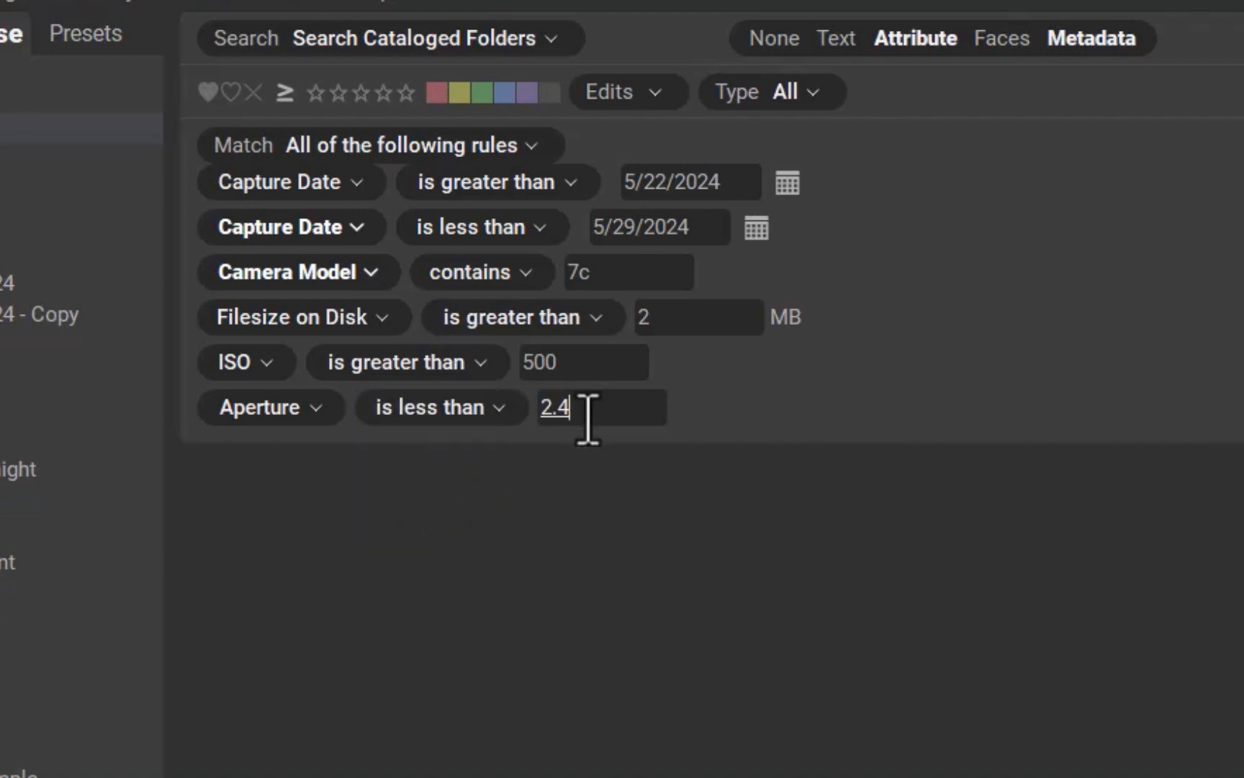
# Correct the camera model value and apply the search.
pyautogui.click(593, 272)
pyautogui.press('BackSpace')
pyautogui.write('s')
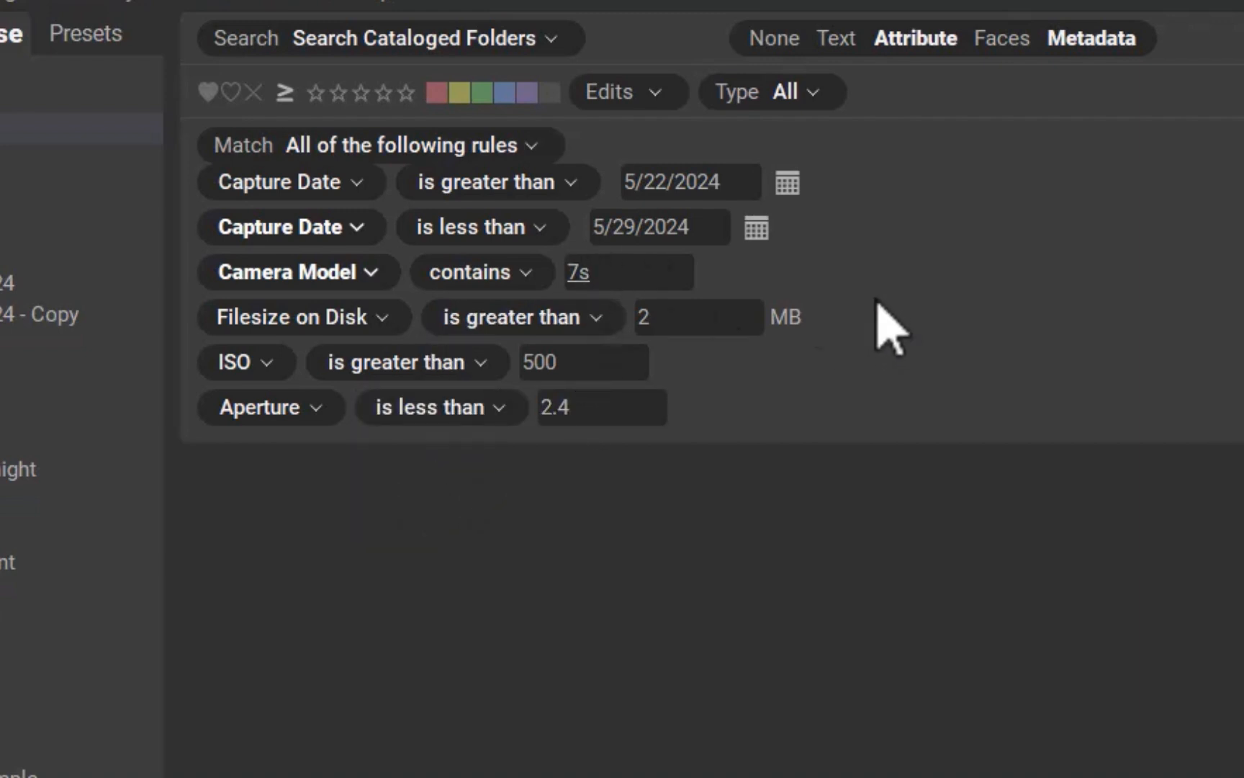
pyautogui.press('Return')
pyautogui.scroll(-1, 671, 714)
pyautogui.scroll(1, 671, 715)
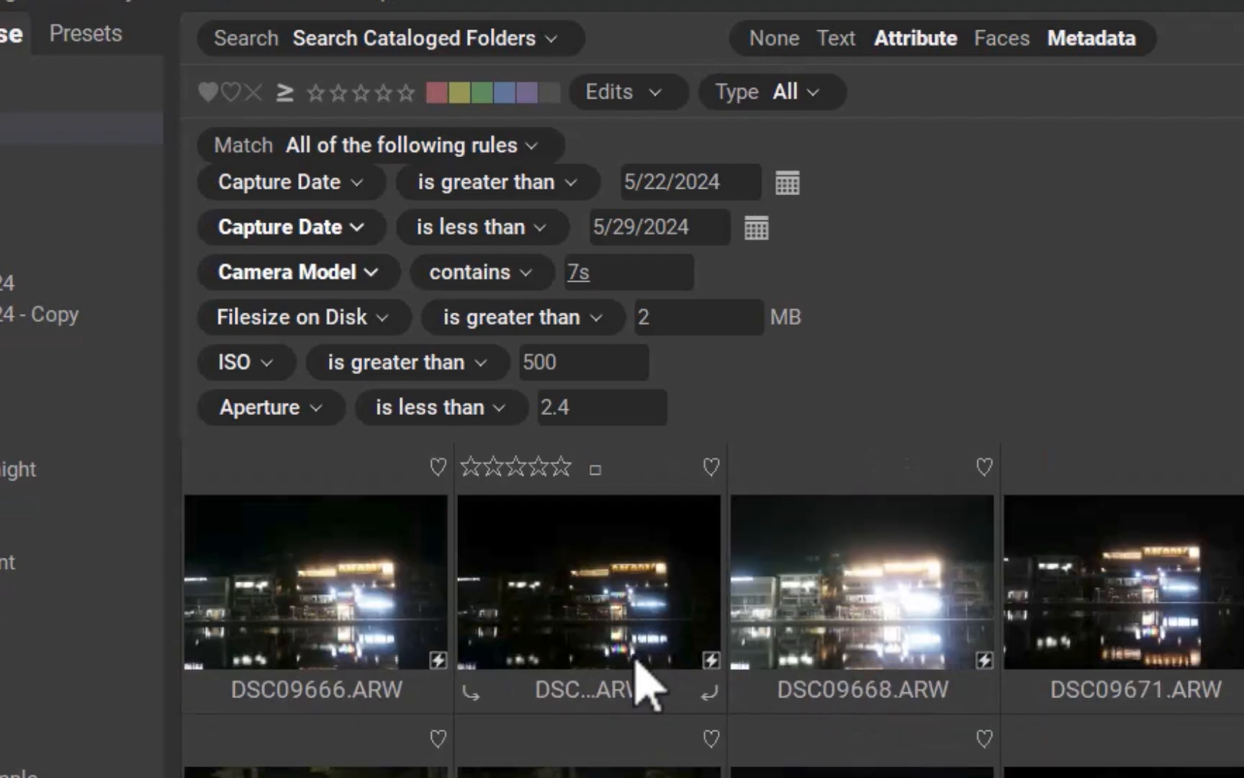
# Create a new album named 2024.
pyautogui.click(683, 636)
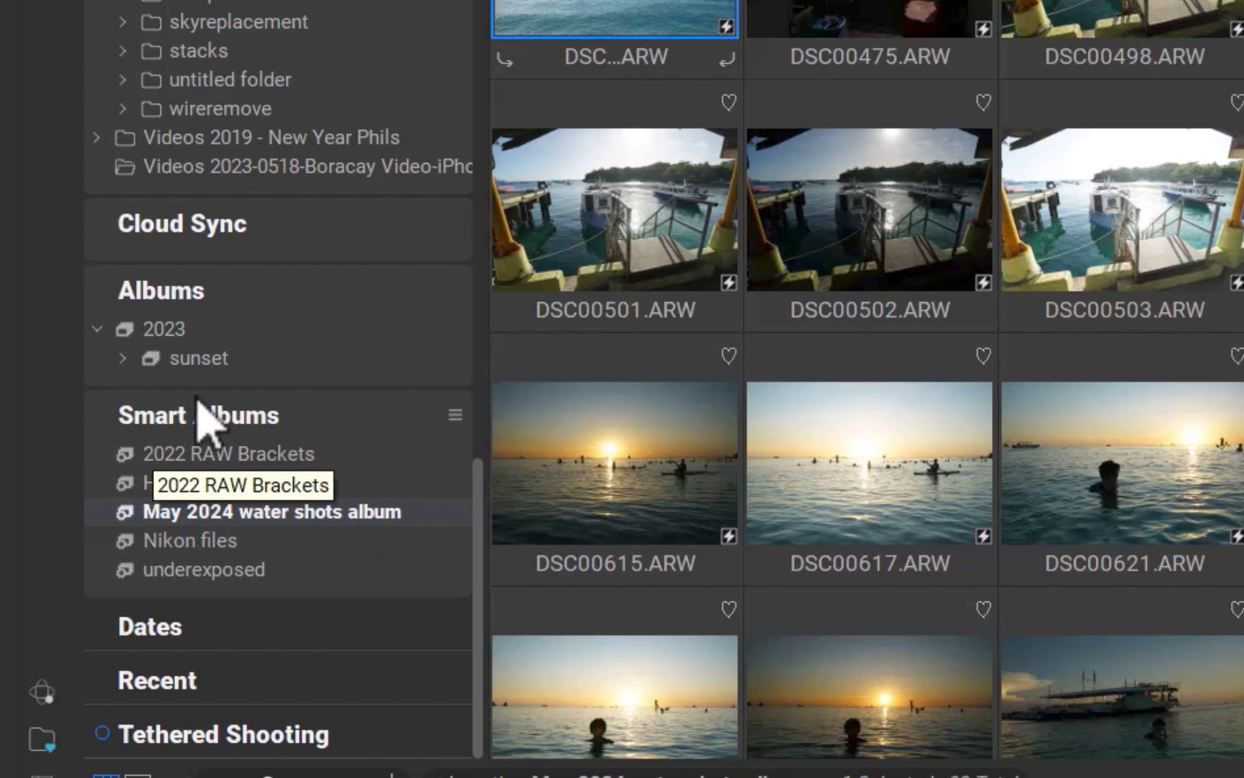
pyautogui.moveTo(272, 290)
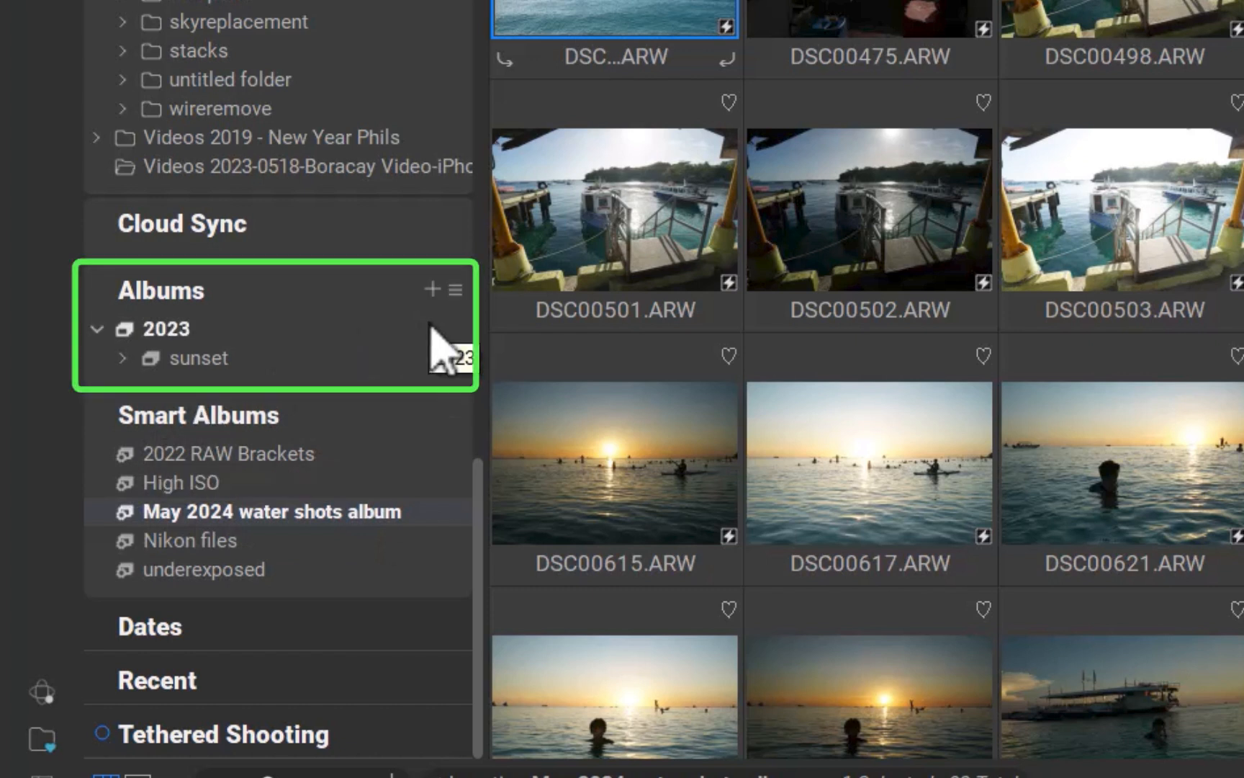
pyautogui.click(432, 290)
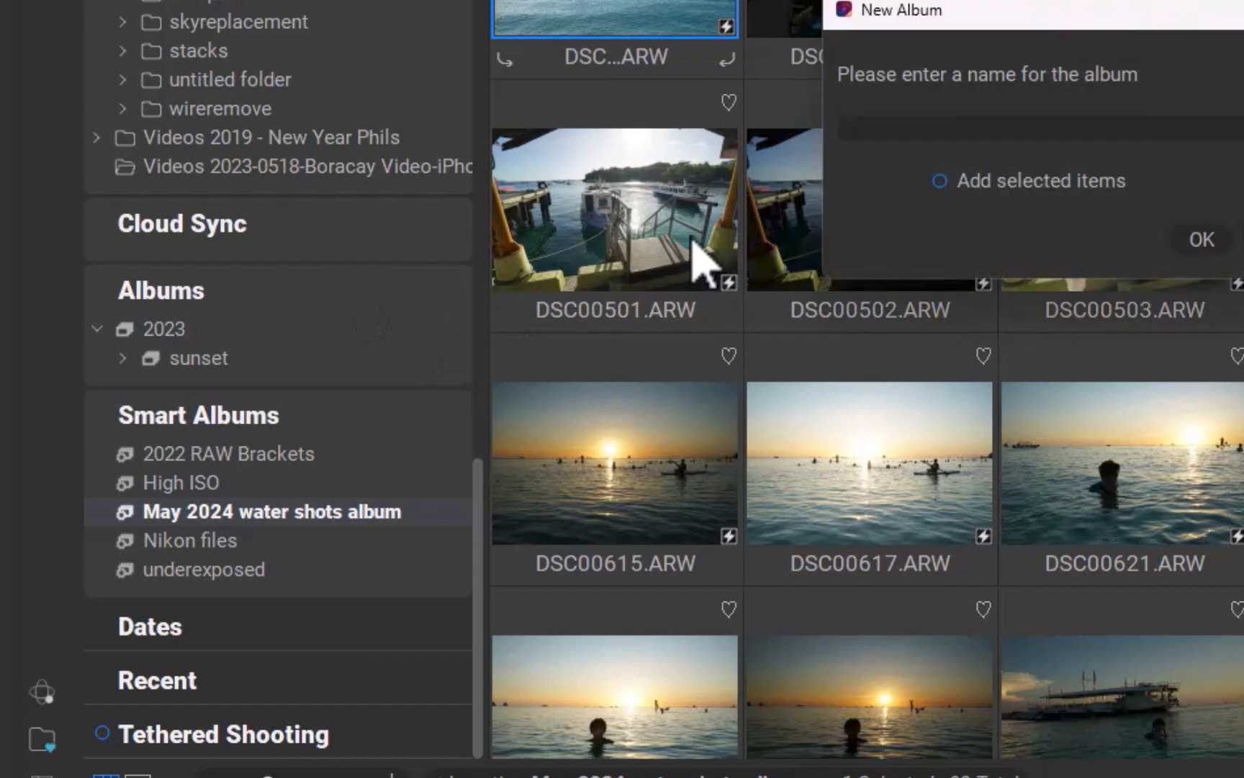
pyautogui.write('2024')
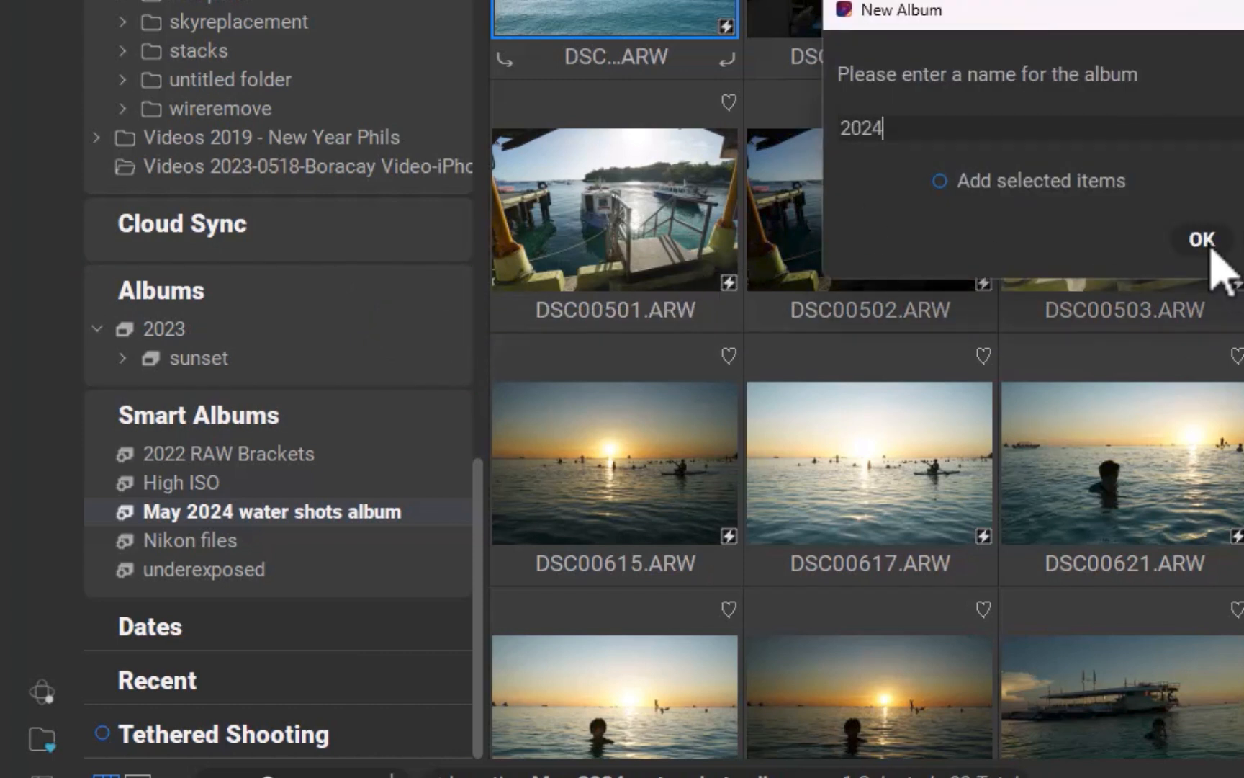
pyautogui.click(1203, 240)
# Create a 'water shots' album and nest it inside the 2024 album.
pyautogui.click(166, 387)
pyautogui.click(433, 290)
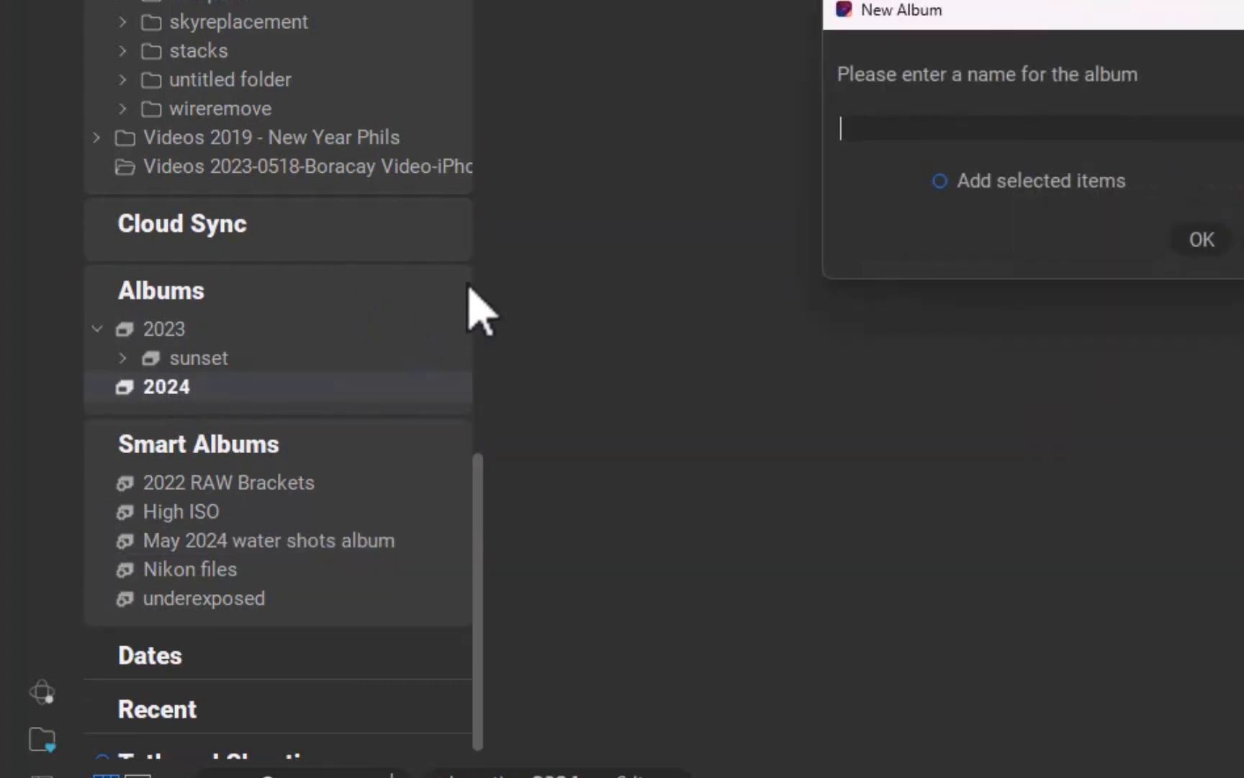
pyautogui.write('water shots')
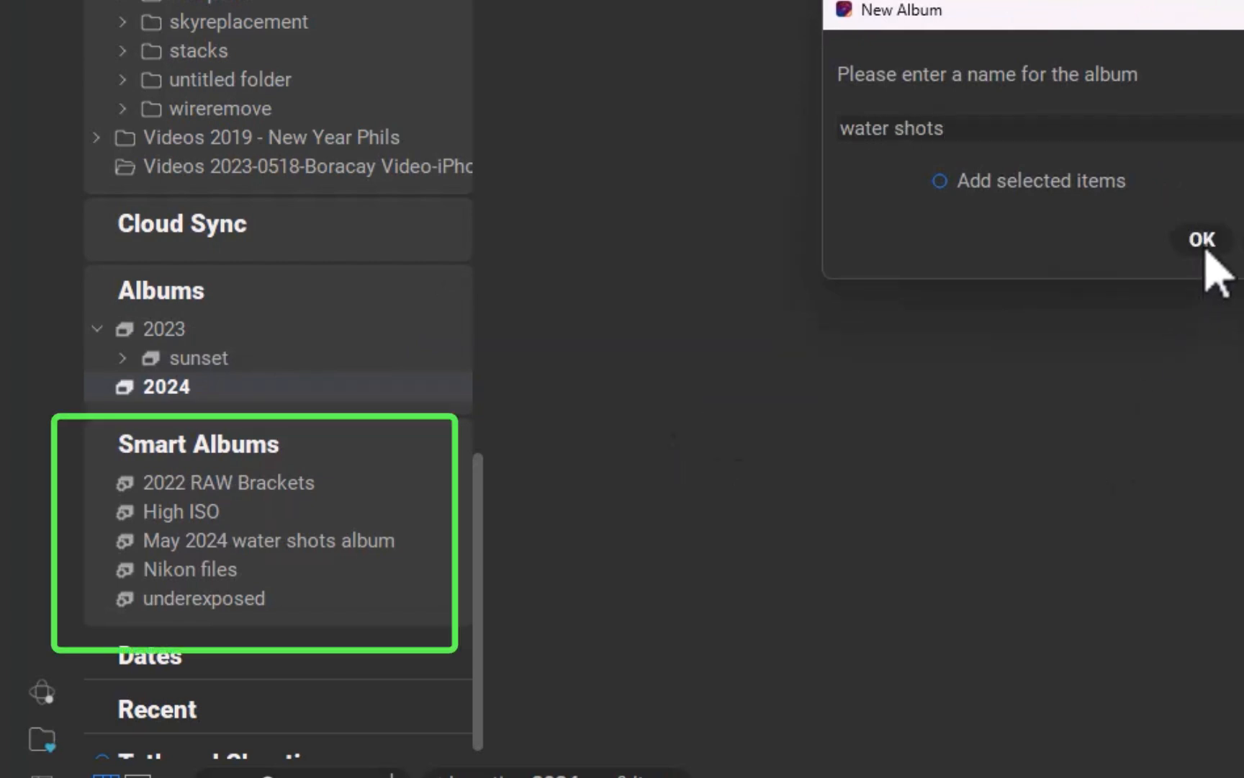
pyautogui.click(1203, 240)
pyautogui.moveTo(232, 420); pyautogui.dragTo(102, 388)
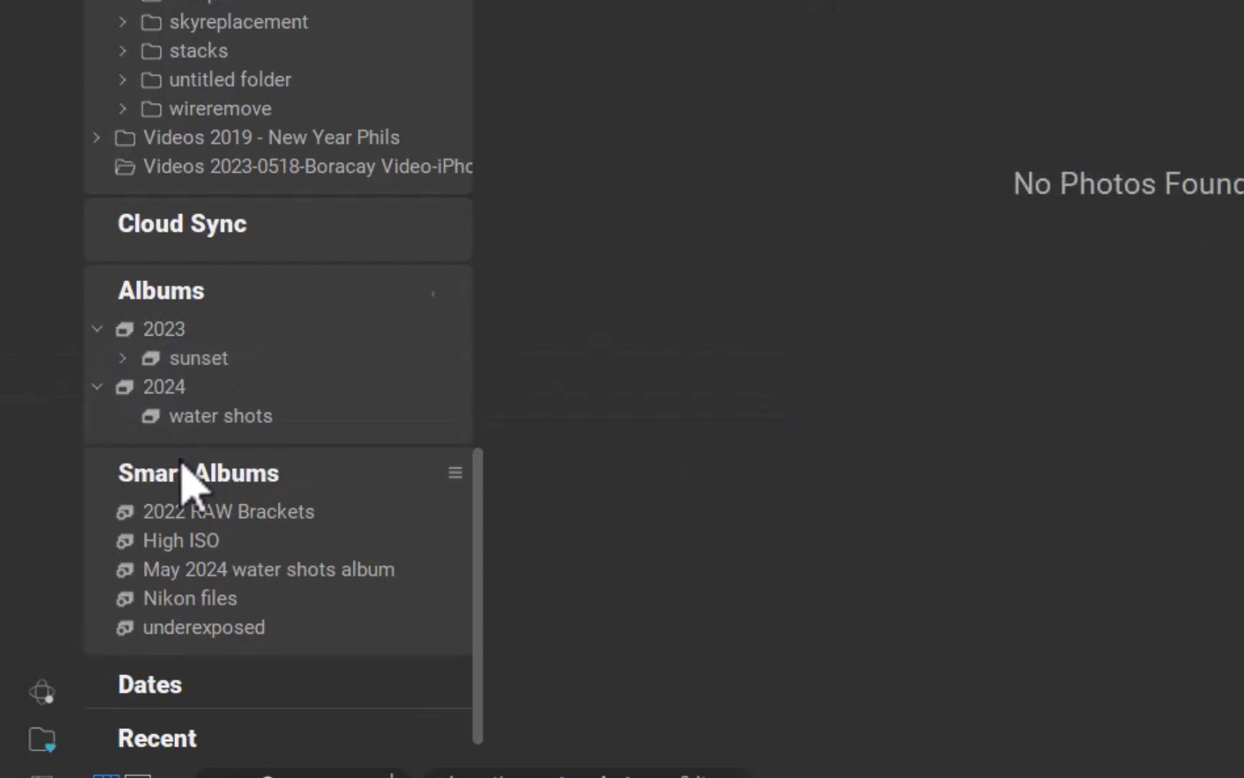
# Select the May 2024 water shots smart album and start saving its search as style may2024.
pyautogui.click(321, 570)
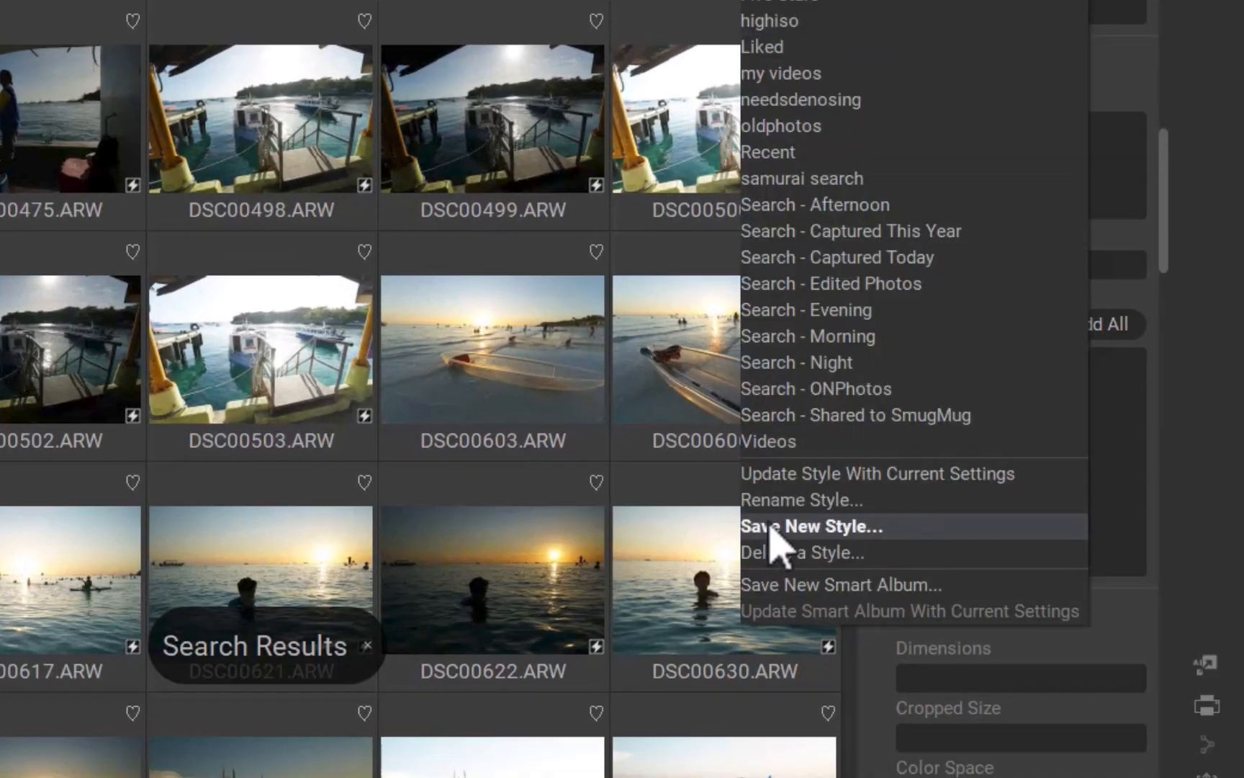
pyautogui.click(777, 525)
pyautogui.write('m')
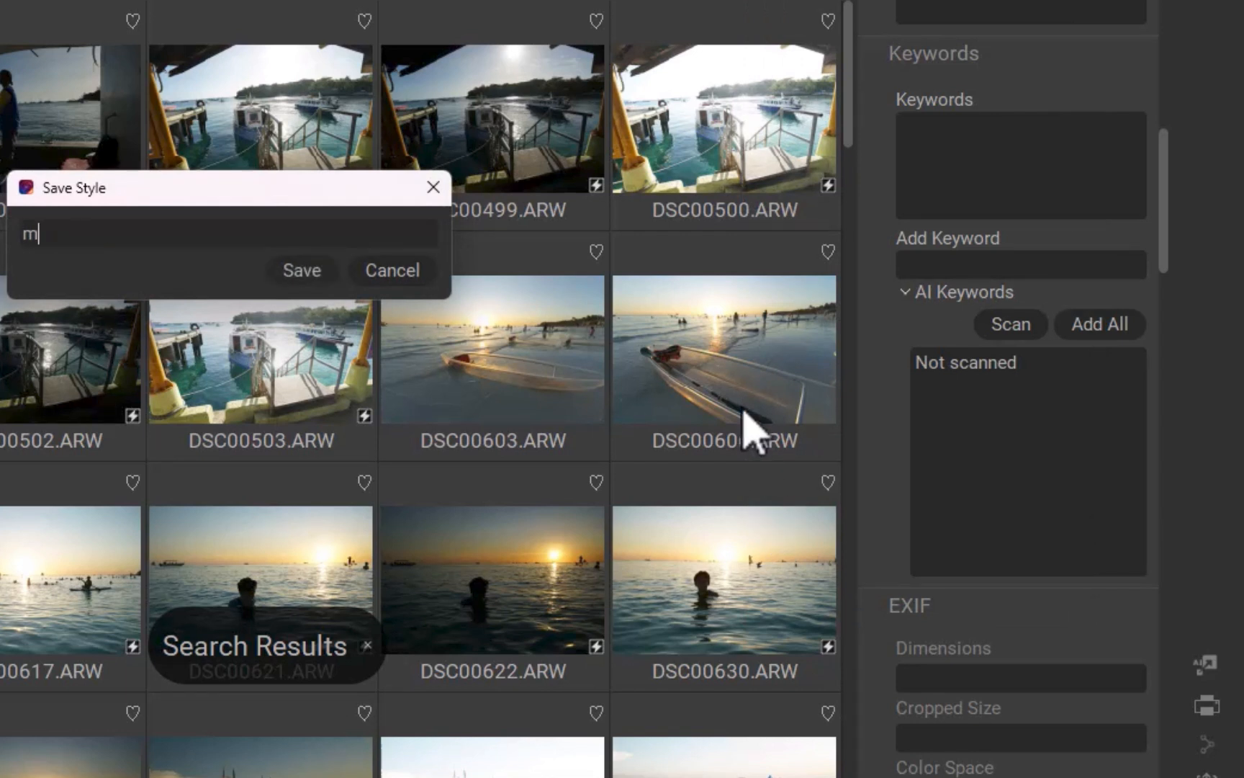
pyautogui.write('ay2024')
pyautogui.write(' water shots')
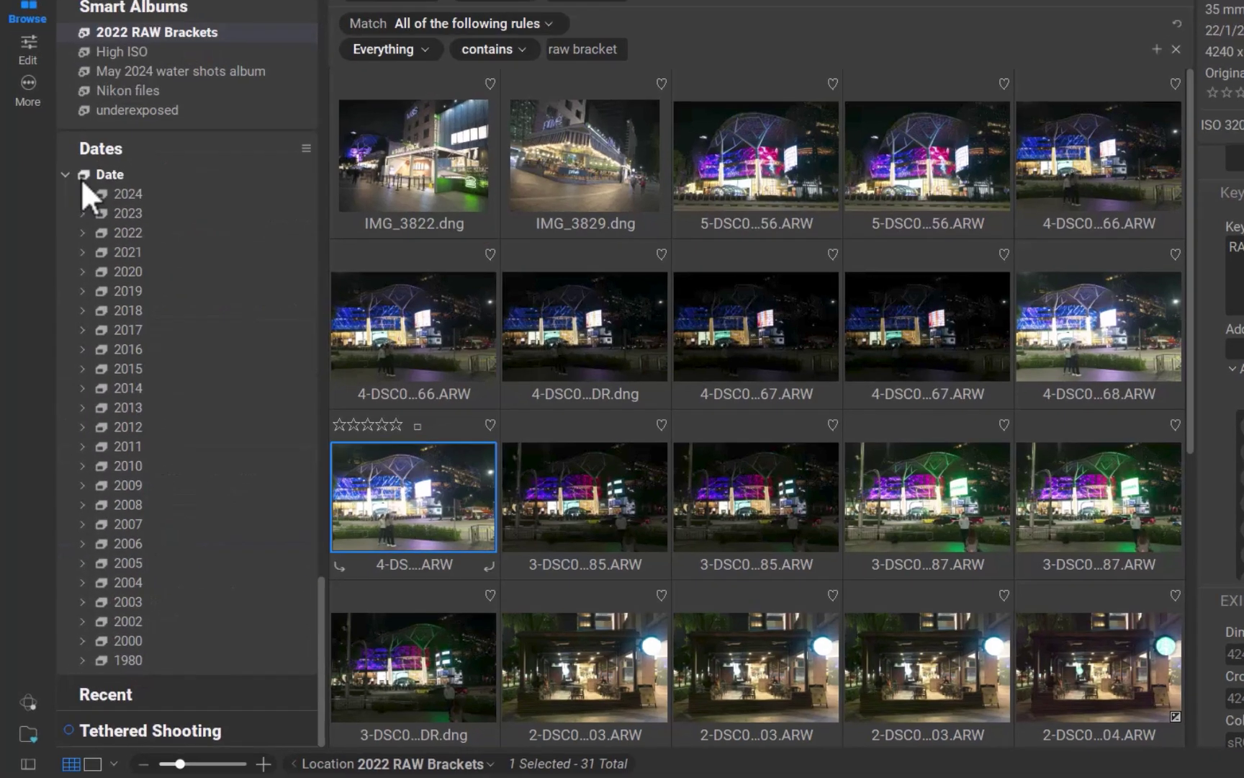
# Expand 2024 and May in the Dates panel and show an early May day's photos.
pyautogui.click(103, 118)
pyautogui.click(127, 191)
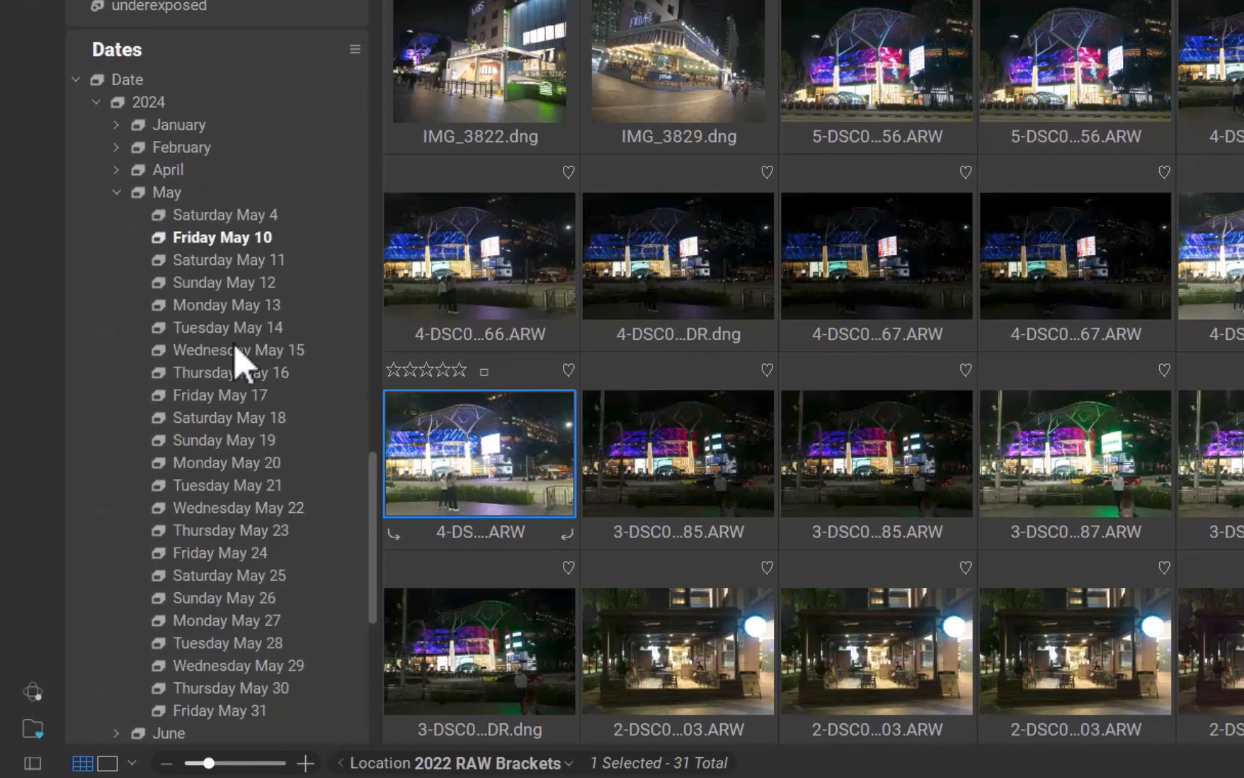
pyautogui.click(238, 350)
pyautogui.scroll(-2, 239, 360)
# Show photos from later May days, then Monday May 20 and Tuesday May 21.
pyautogui.click(293, 280)
pyautogui.click(251, 259)
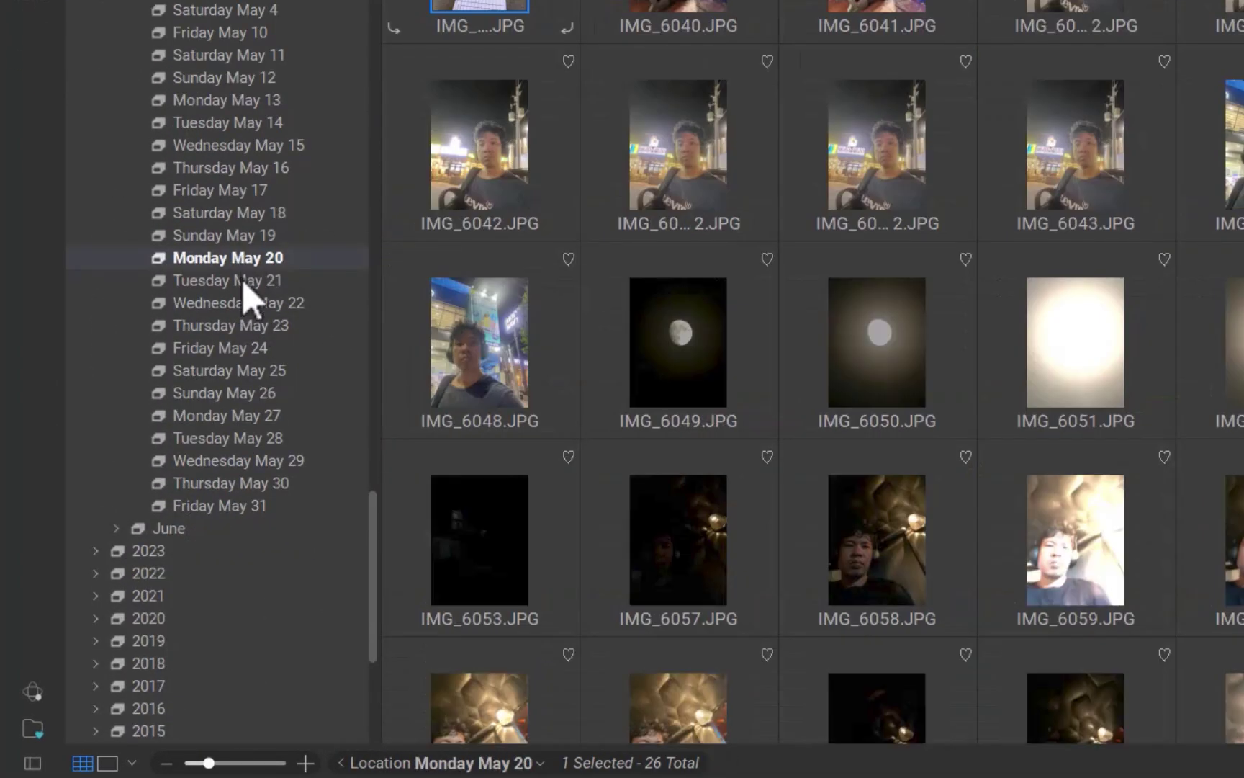
pyautogui.click(249, 283)
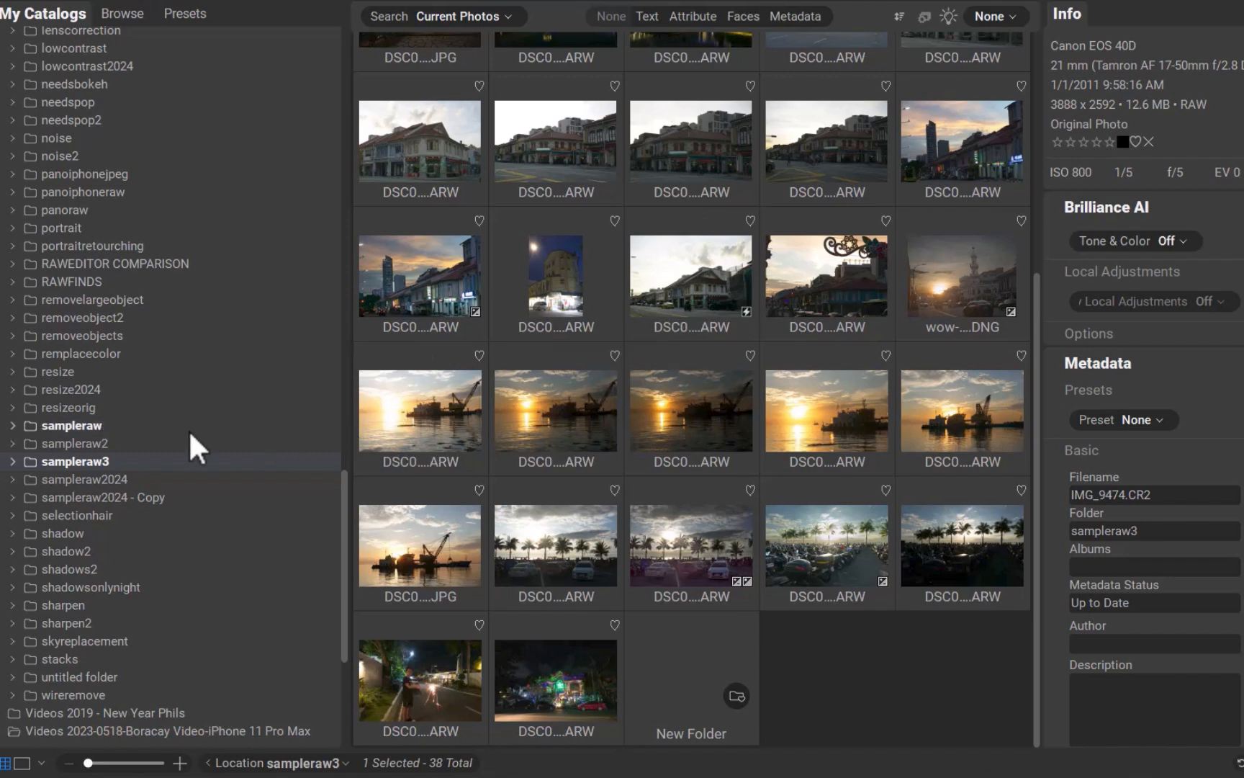
# Browse sampleraw, sampleraw2, sampleraw3, sampleraw2024, its Copy and selectionhair folders in My Catalogs.
pyautogui.click(71, 440)
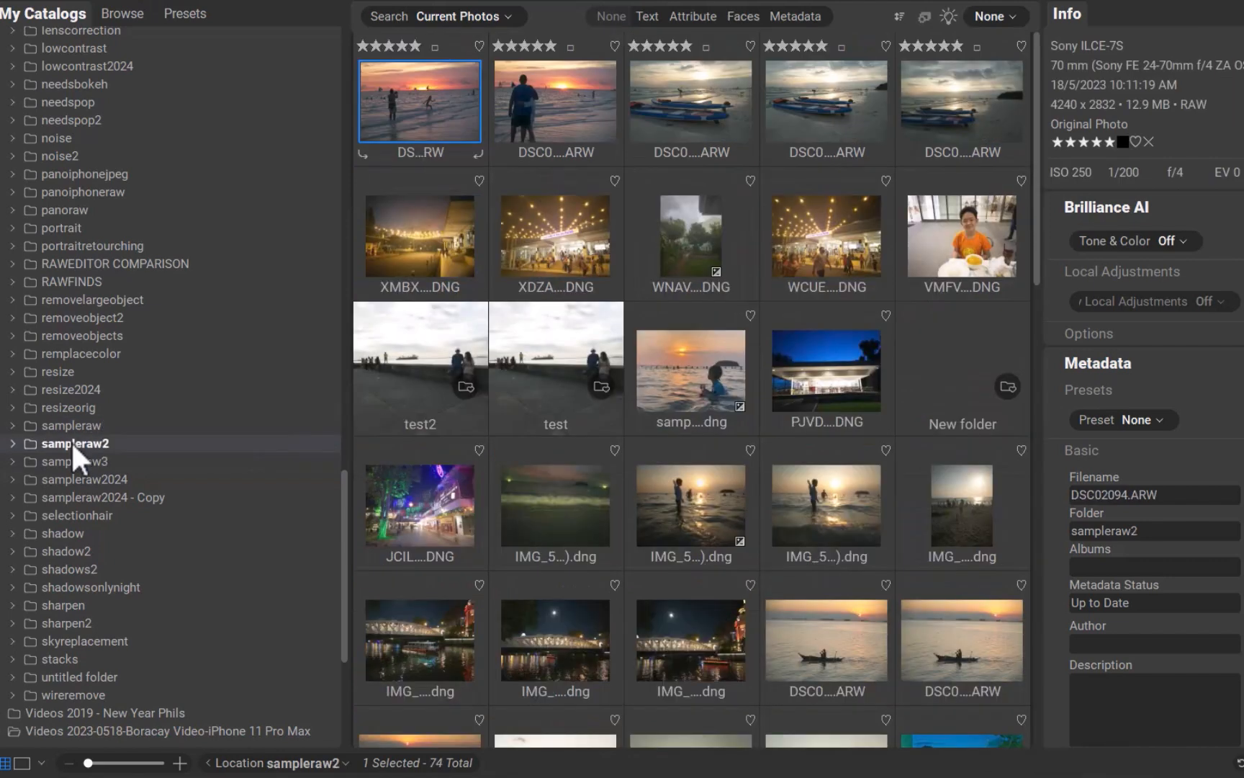
pyautogui.click(75, 424)
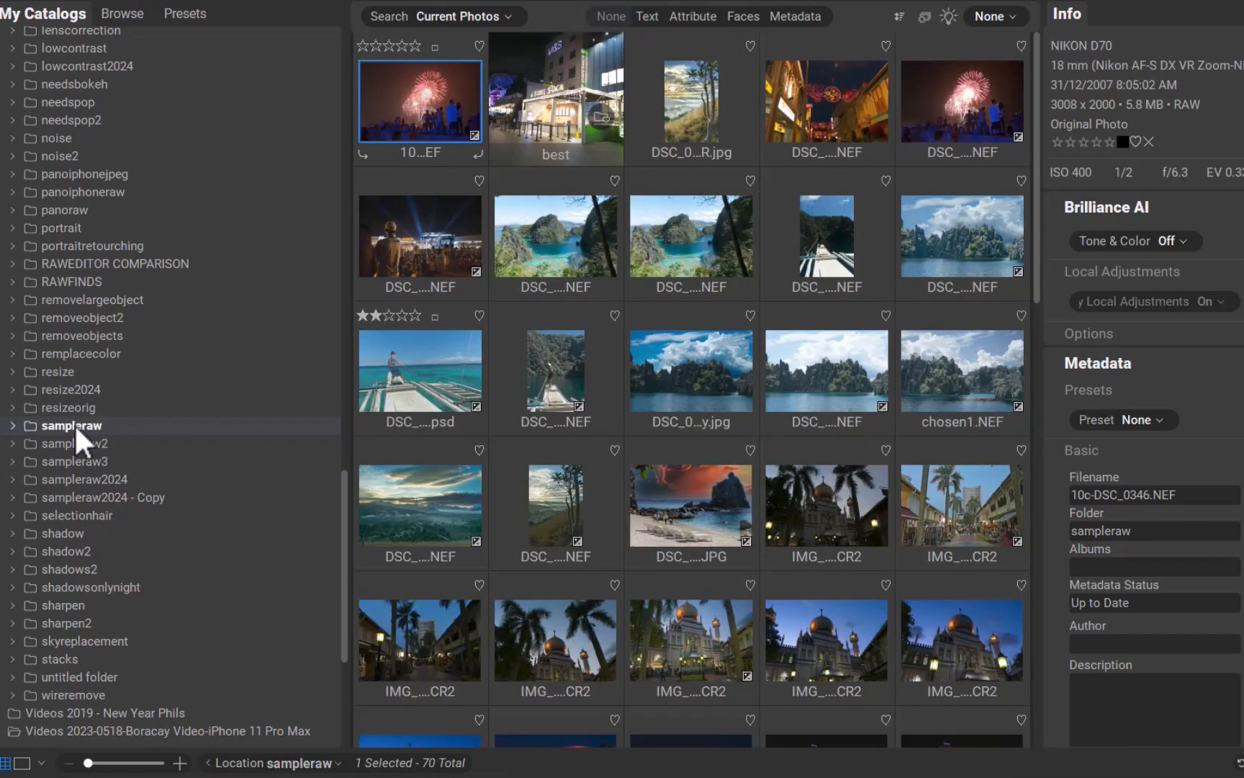
pyautogui.click(70, 440)
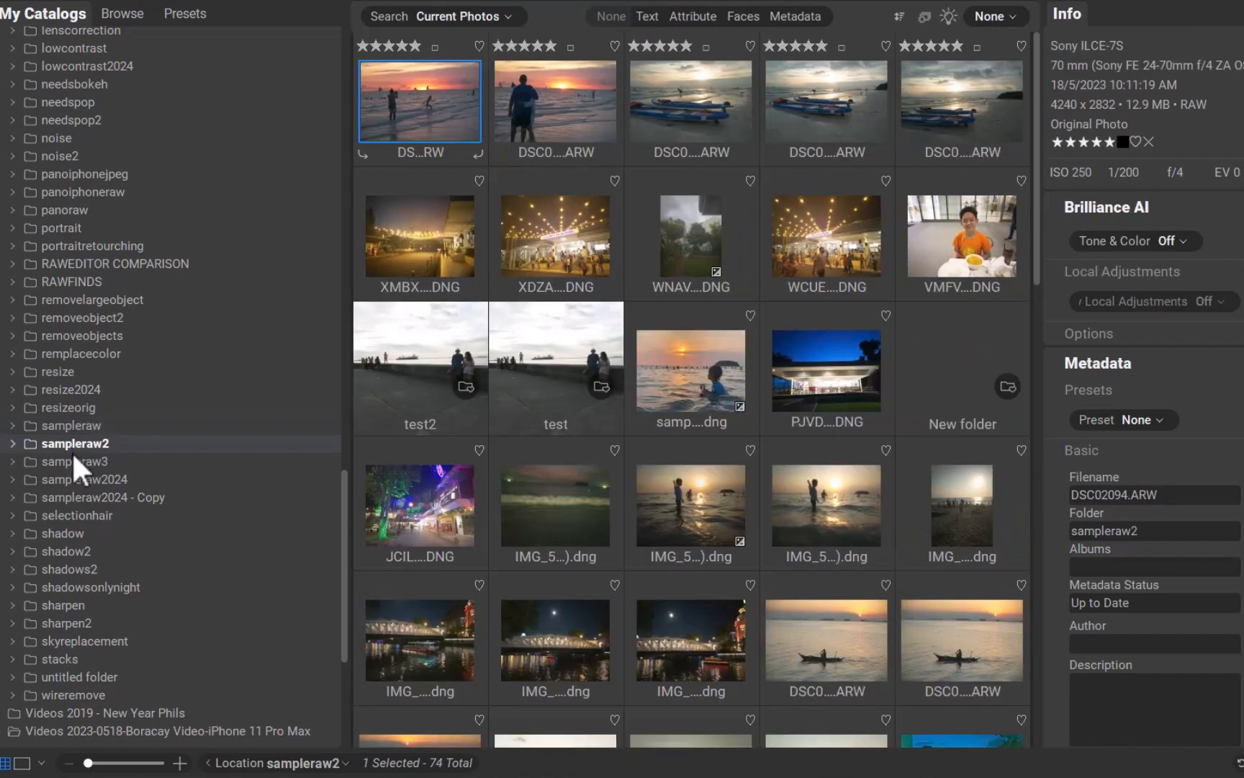
pyautogui.click(74, 459)
pyautogui.click(78, 477)
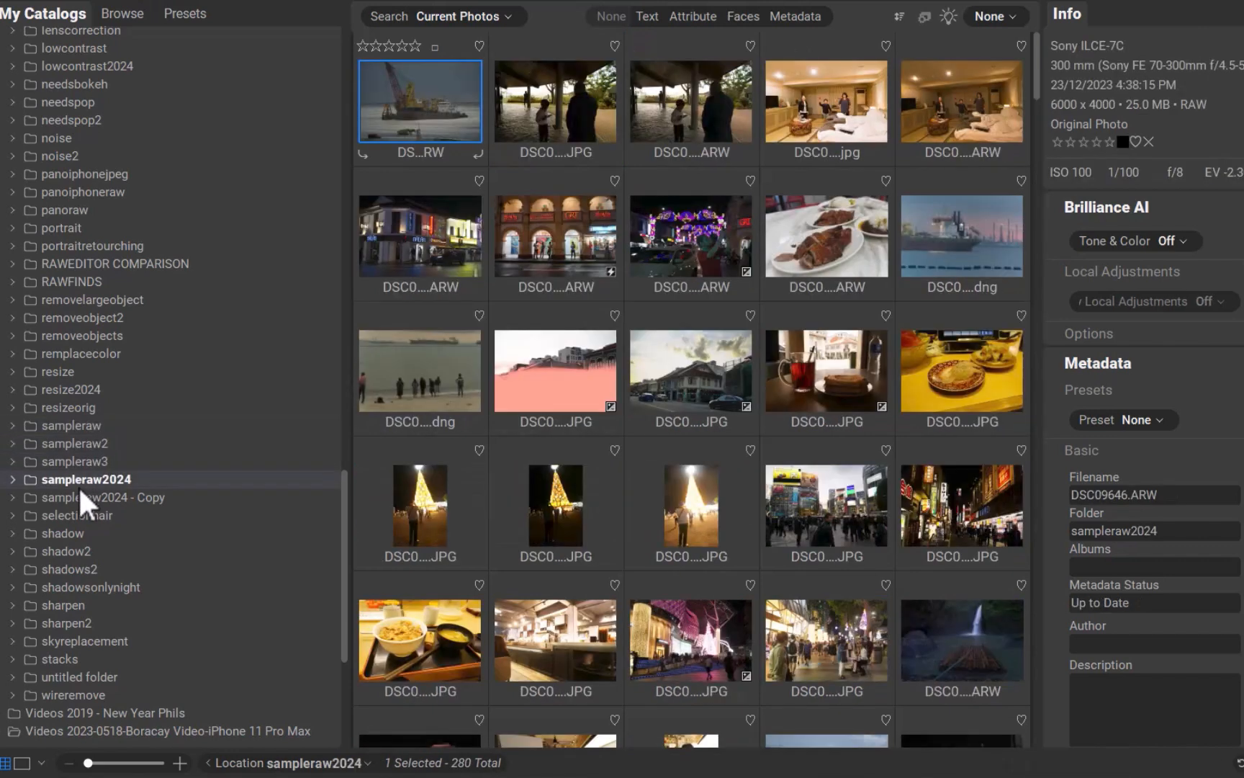
pyautogui.click(80, 495)
pyautogui.click(77, 516)
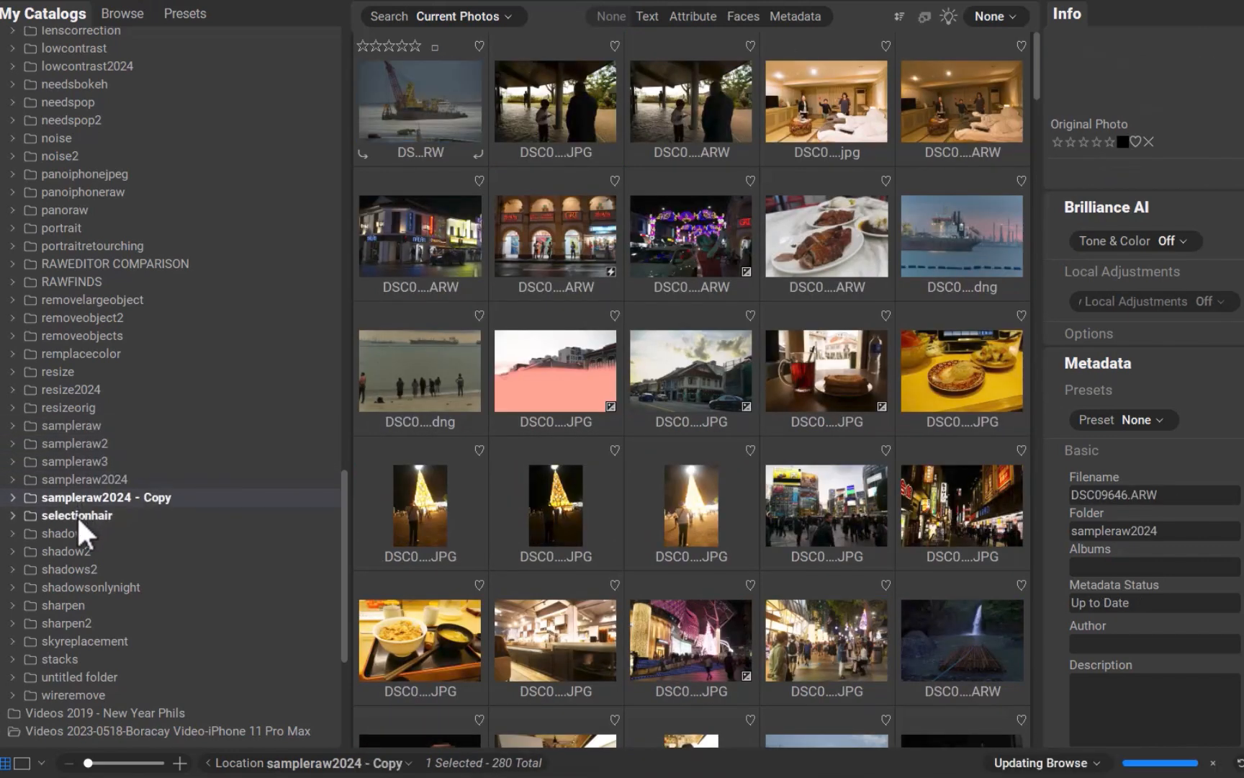
# Browse back up through the sample folders and settle on sampleraw3.
pyautogui.click(78, 497)
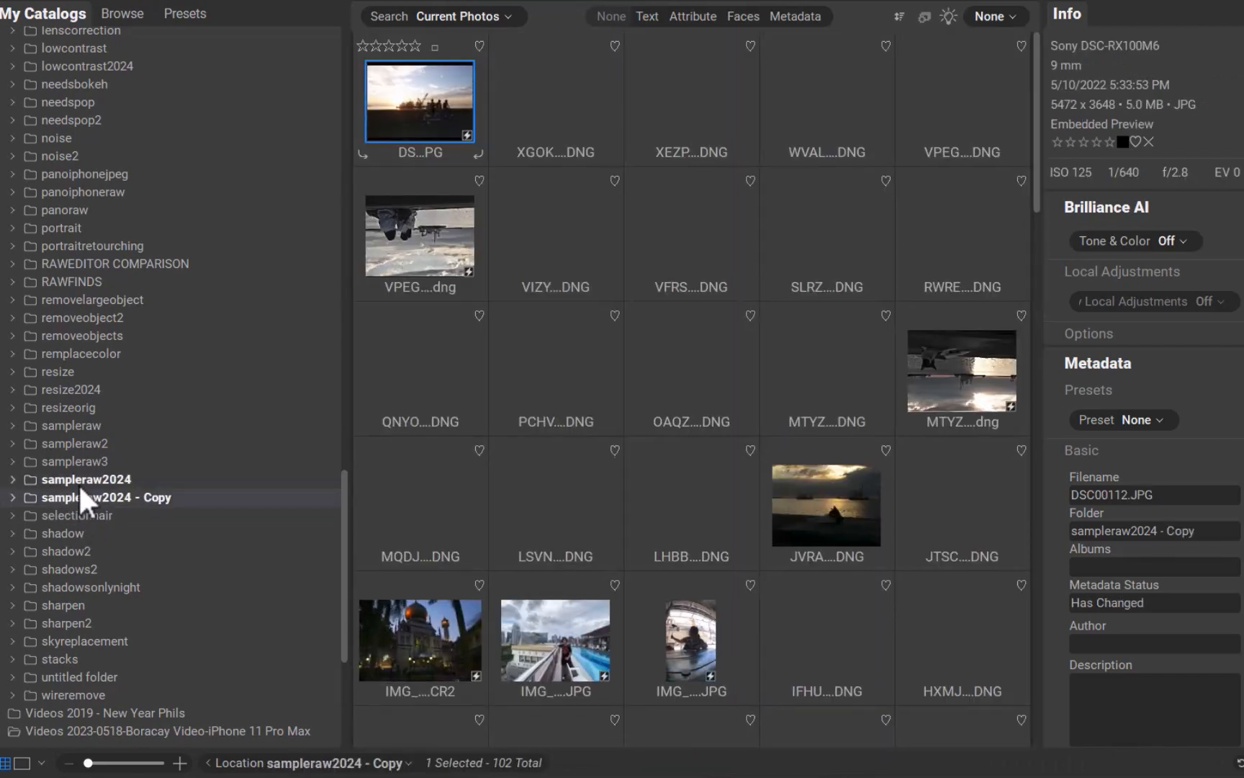
pyautogui.click(78, 480)
pyautogui.click(78, 461)
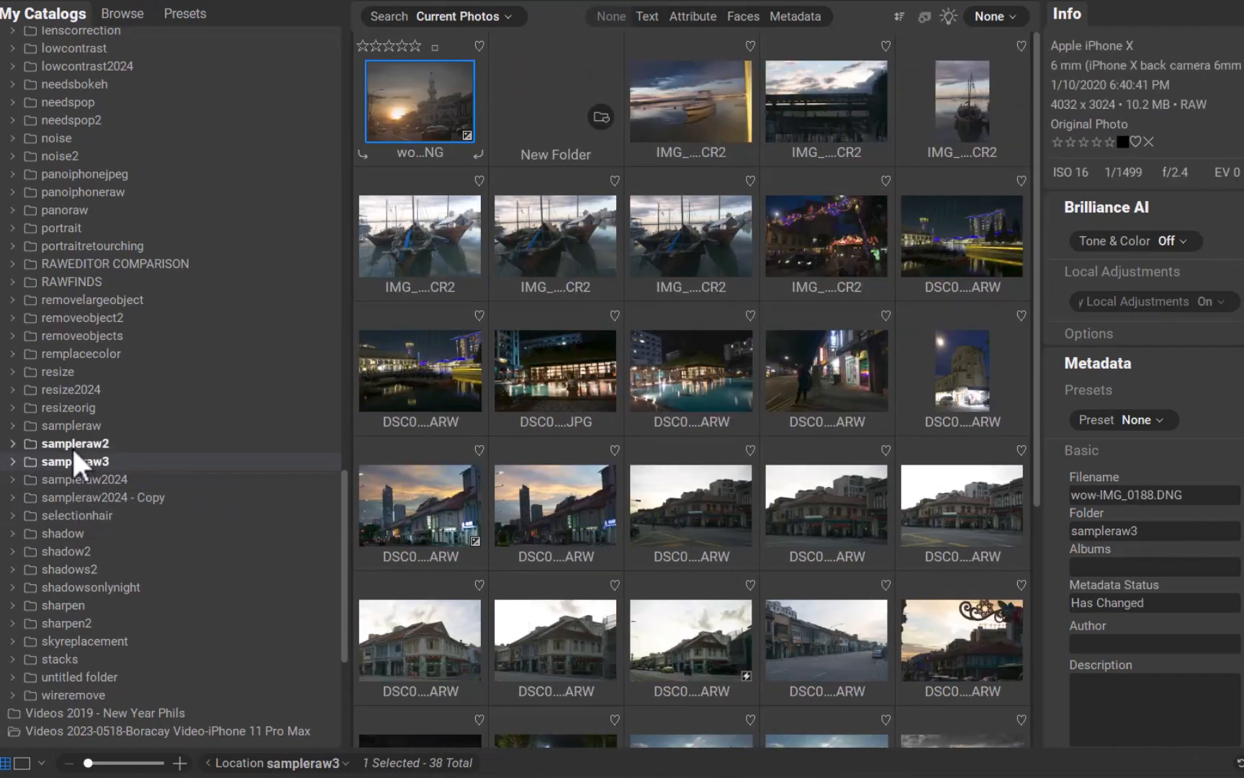
pyautogui.click(74, 446)
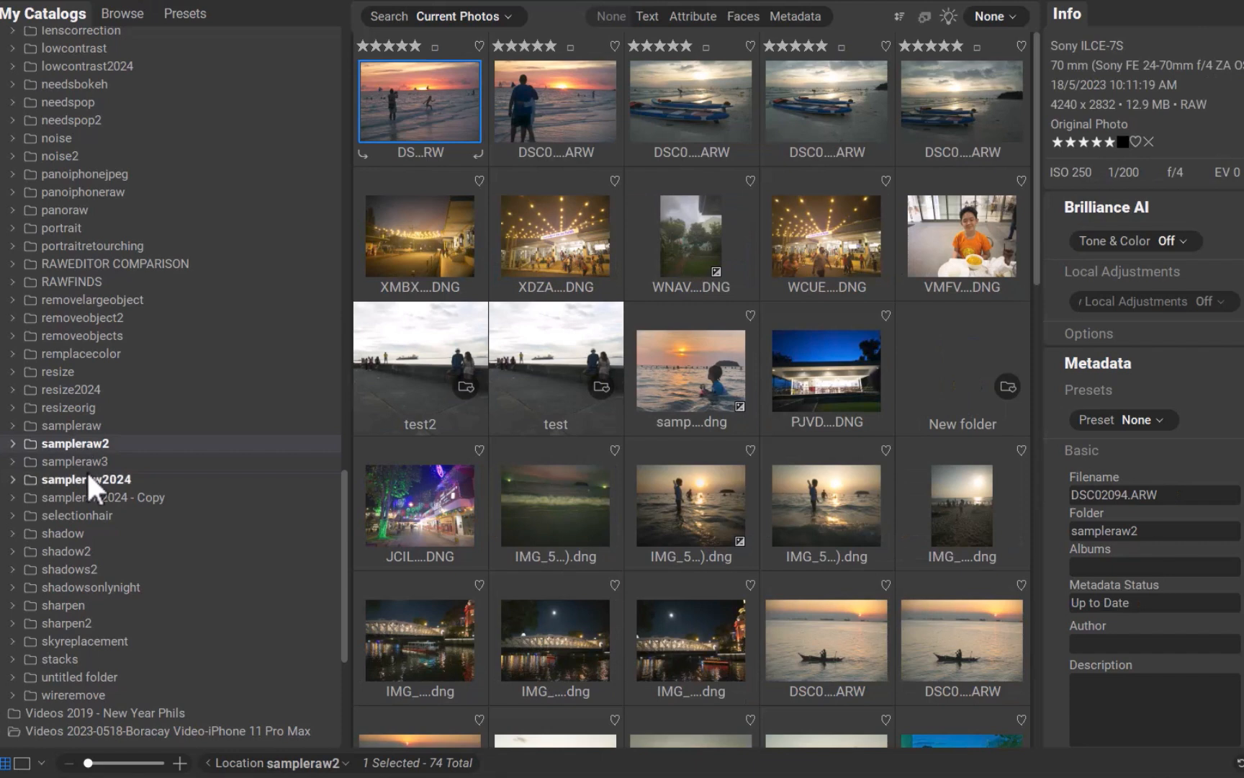
pyautogui.click(87, 462)
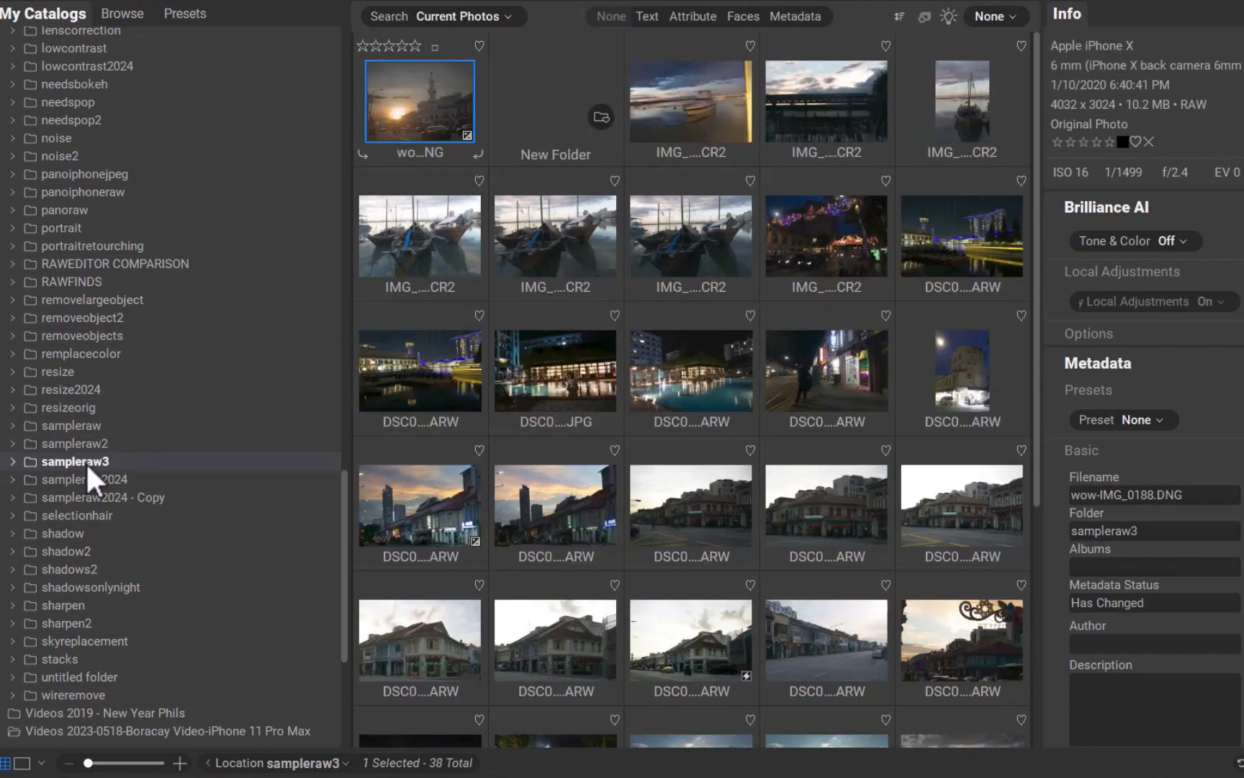
pyautogui.scroll(-5, 510, 373)
pyautogui.scroll(5, 520, 362)
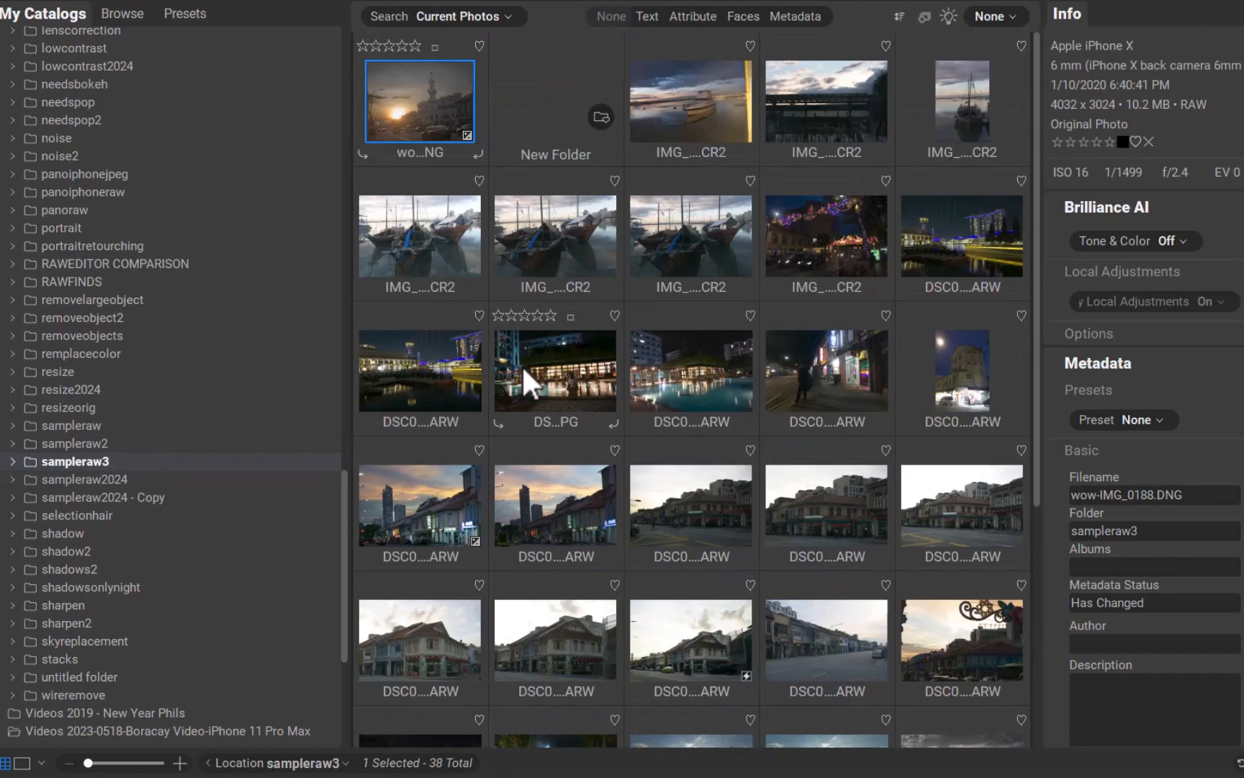
# Open IMG_9409.CR2 from sampleraw3 full-size in the Develop editing view.
pyautogui.click(812, 90)
pyautogui.doubleClick(813, 90)
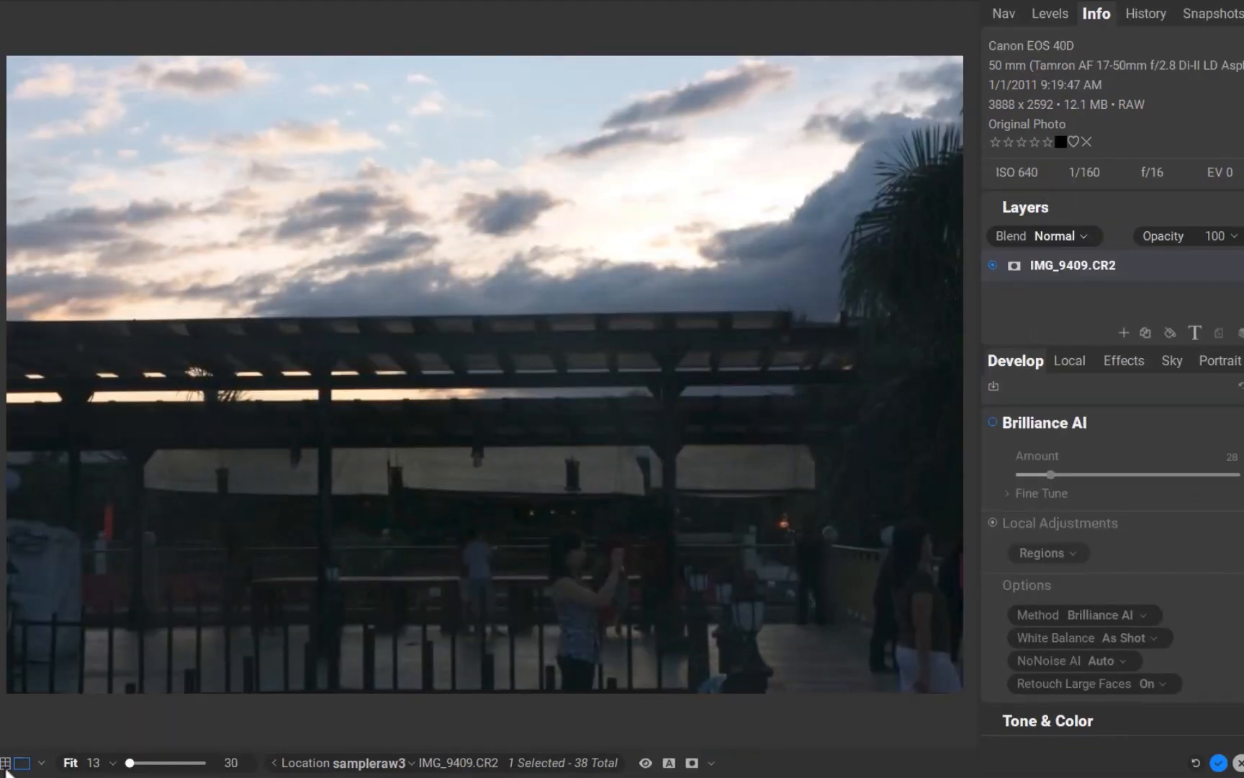
# Step through the sailboat, night street and Marina Bay shots to reach DSC09348.ARW.
pyautogui.press('Left')
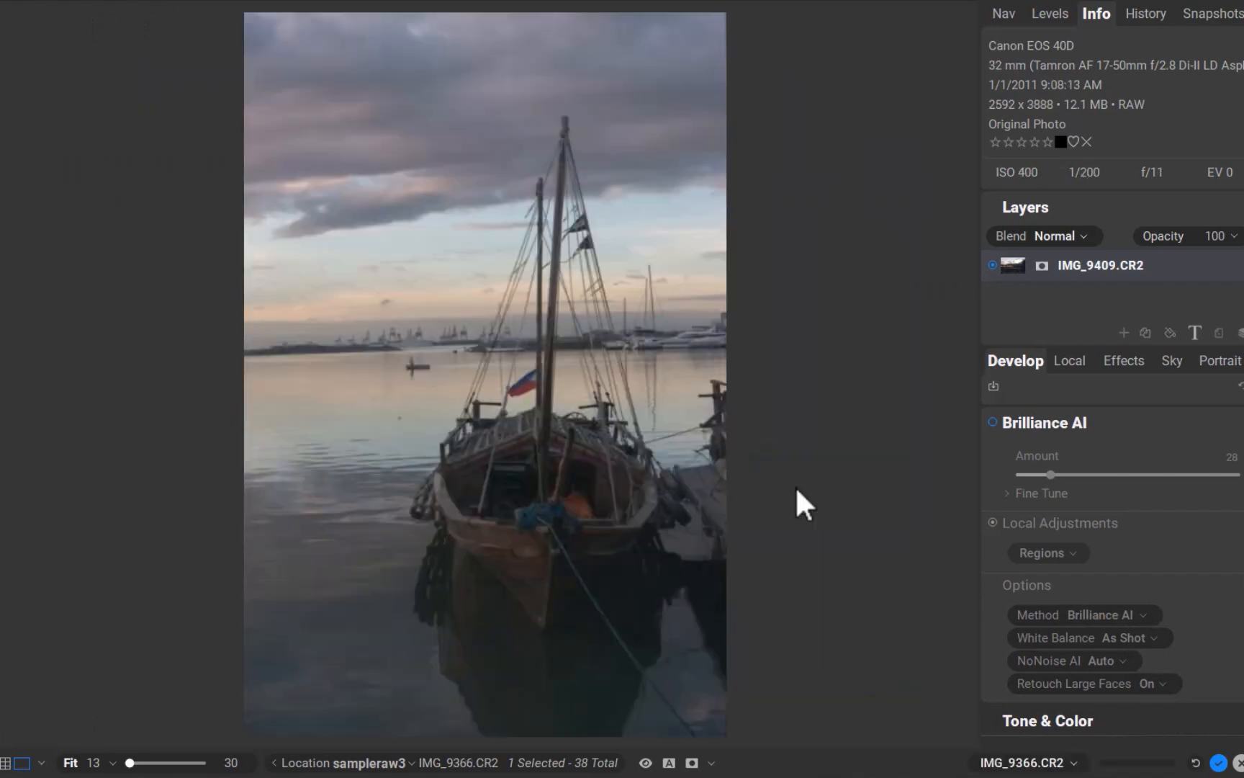
pyautogui.press('Left')
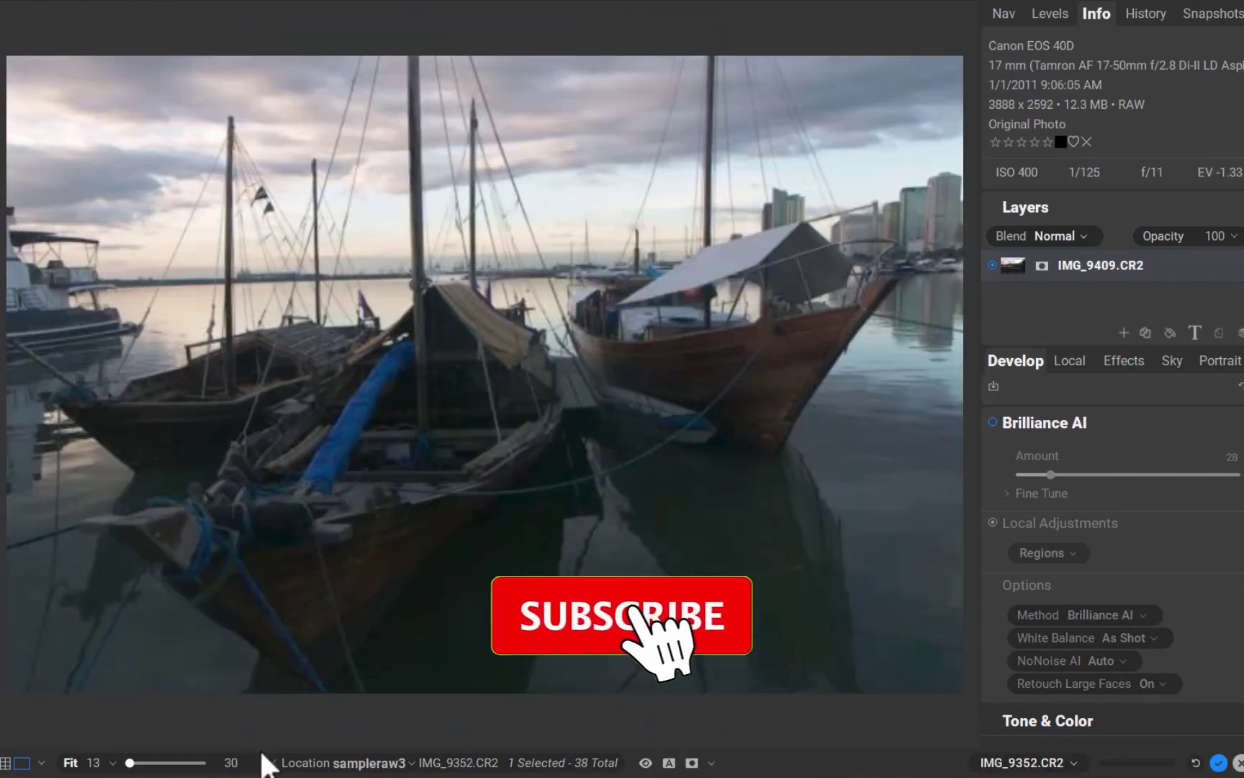
pyautogui.press('Left')
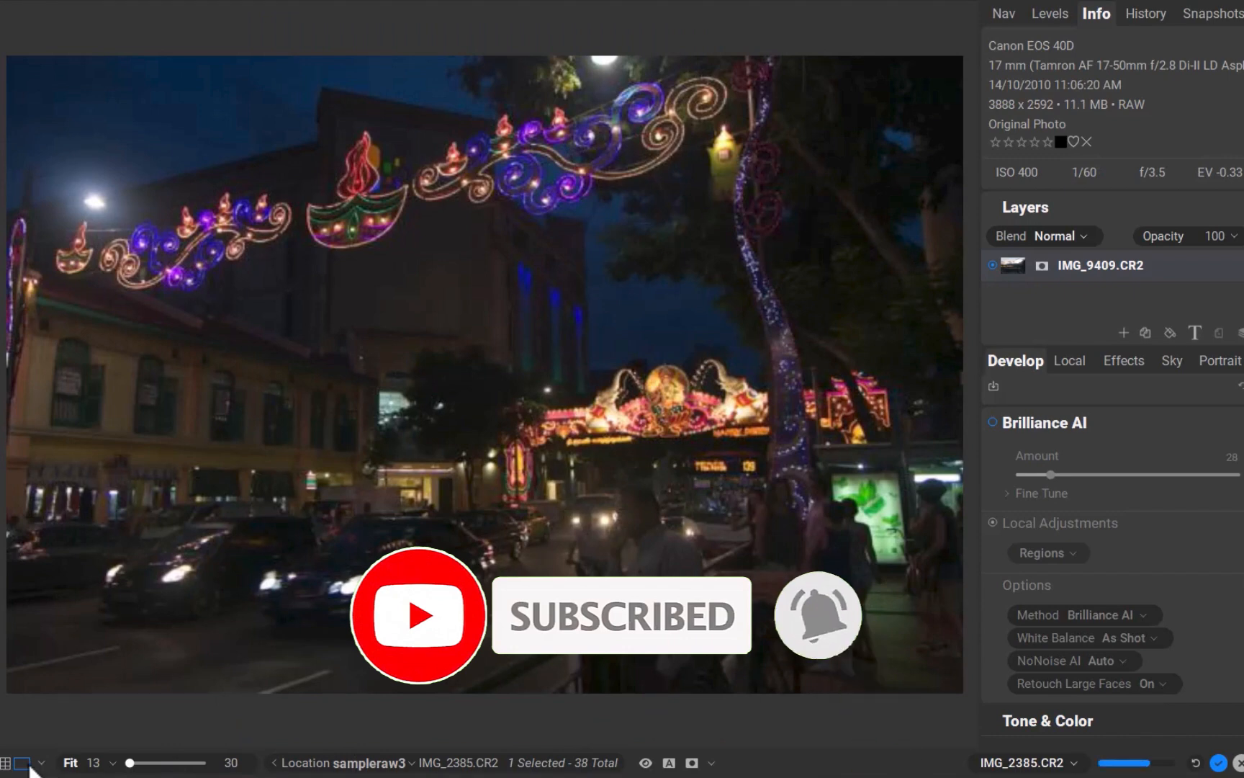
pyautogui.press('Left')
pyautogui.press('Left')
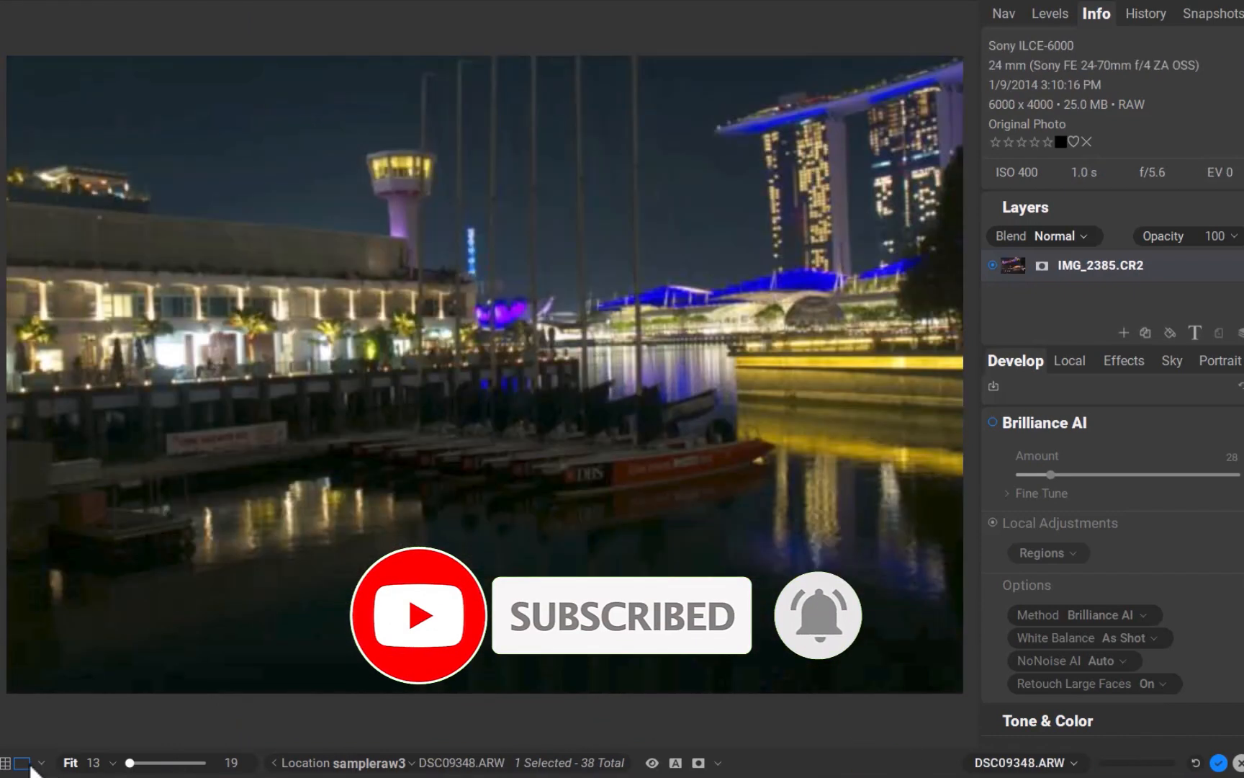